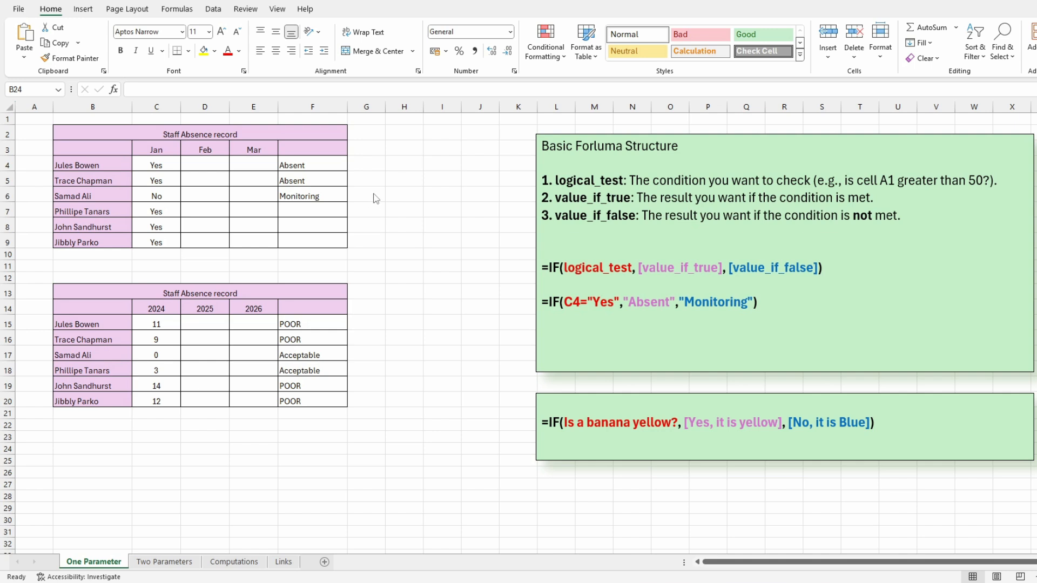
# - Clear the existing formulas from F4:F6 in the monthly absence table and F15:F20 in the yearly absence table
pyautogui.click(335, 177)
pyautogui.moveTo(322, 167); pyautogui.dragTo(310, 192)
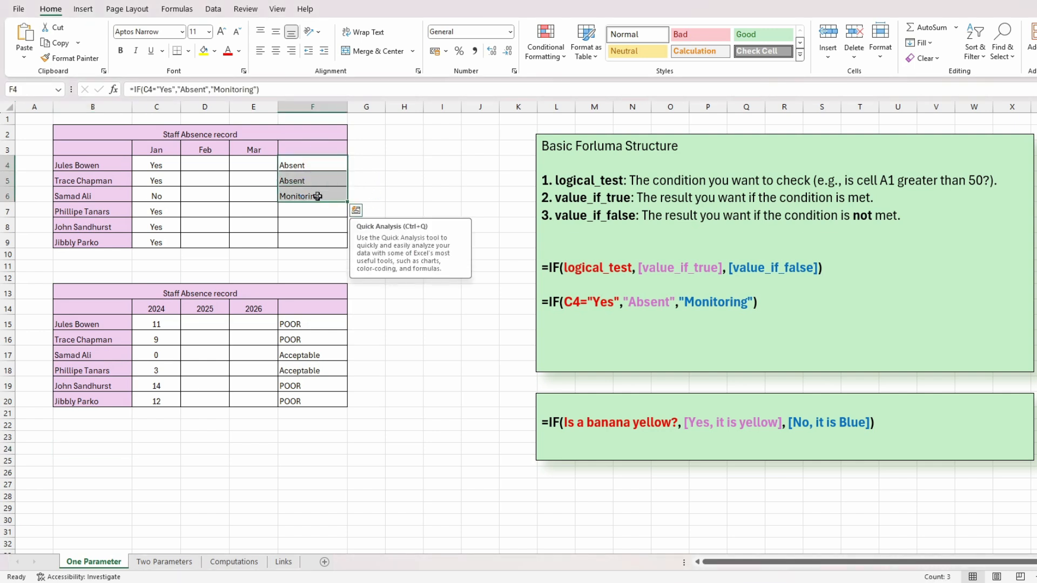
pyautogui.press('Delete')
pyautogui.moveTo(319, 318); pyautogui.dragTo(324, 402)
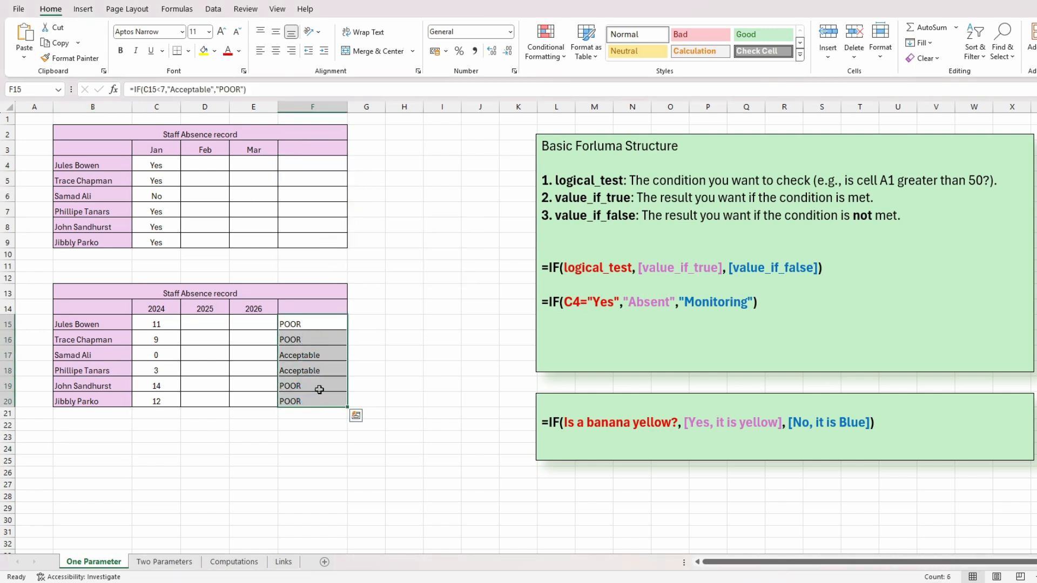
pyautogui.press('Delete')
# - Enter the formula =IF(C4="Yes","Absent","Monitoring") in cell F4
pyautogui.click(315, 164)
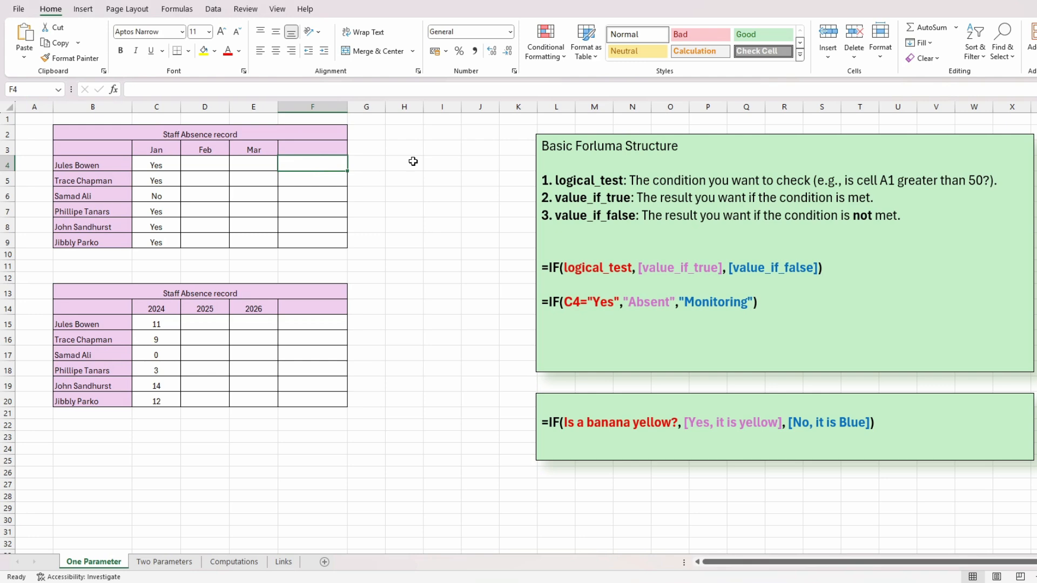
pyautogui.write('=')
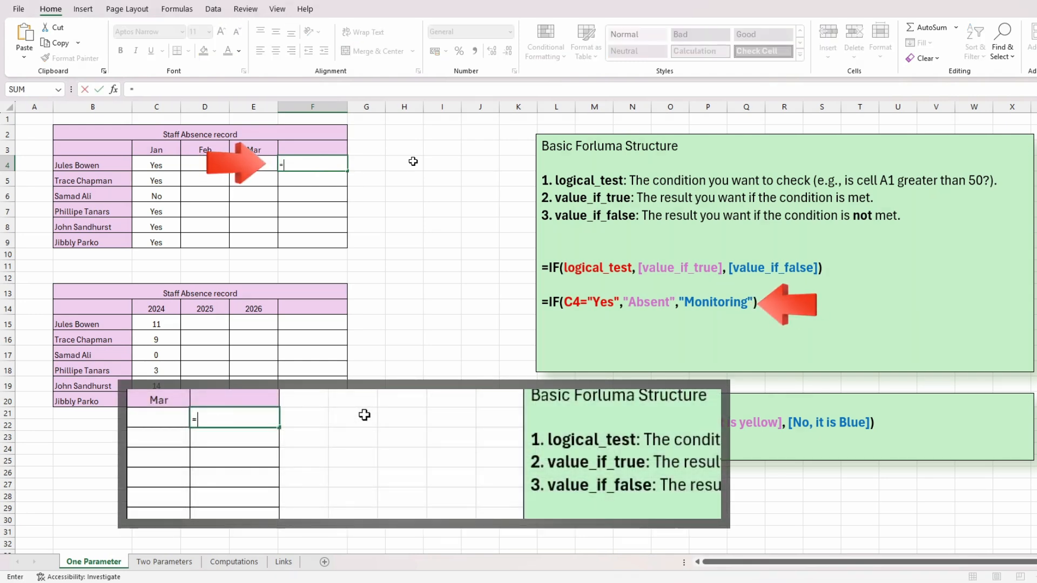
pyautogui.write('IF')
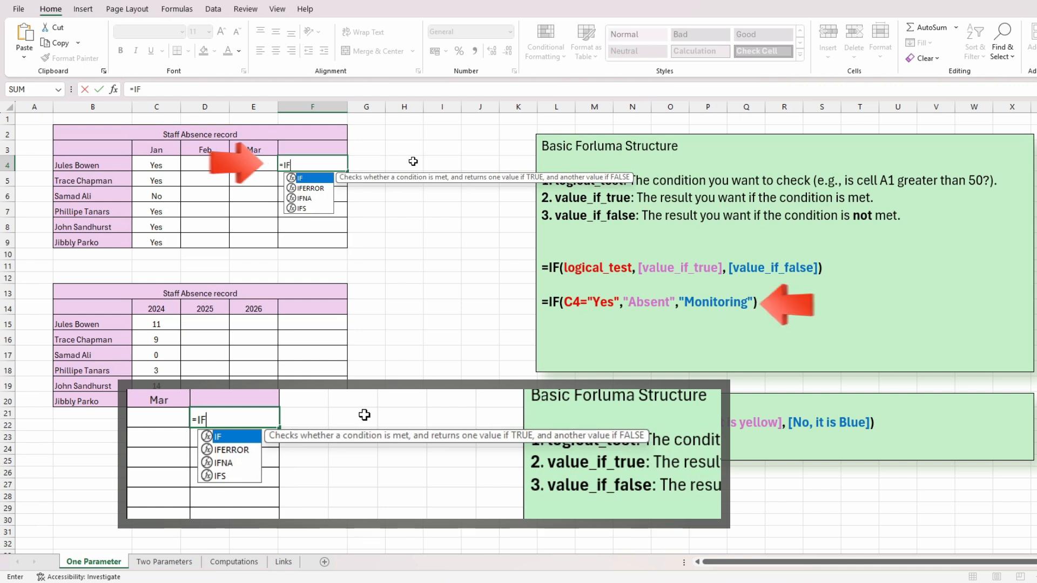
pyautogui.write('(')
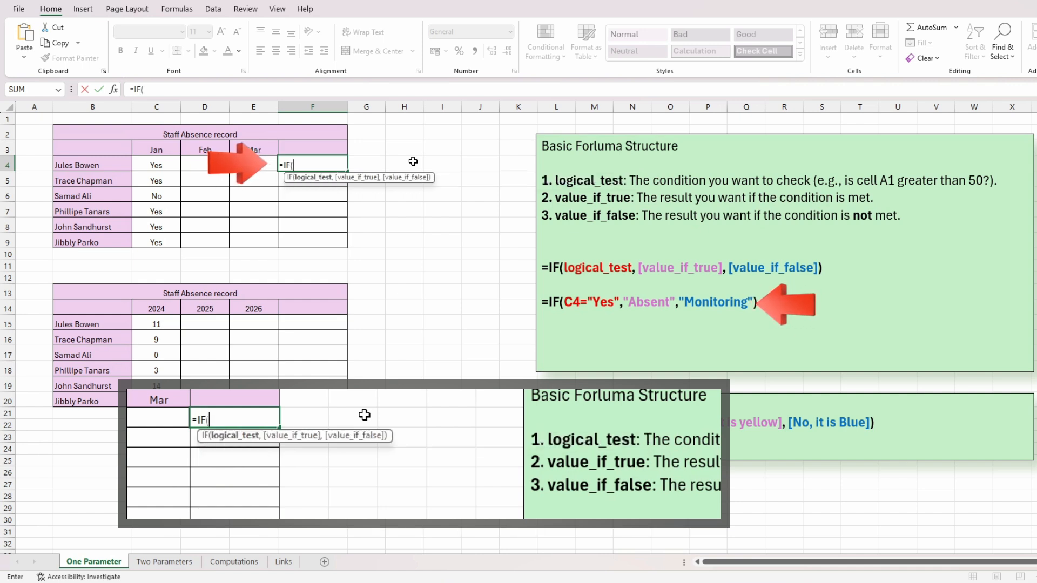
pyautogui.write('C$')
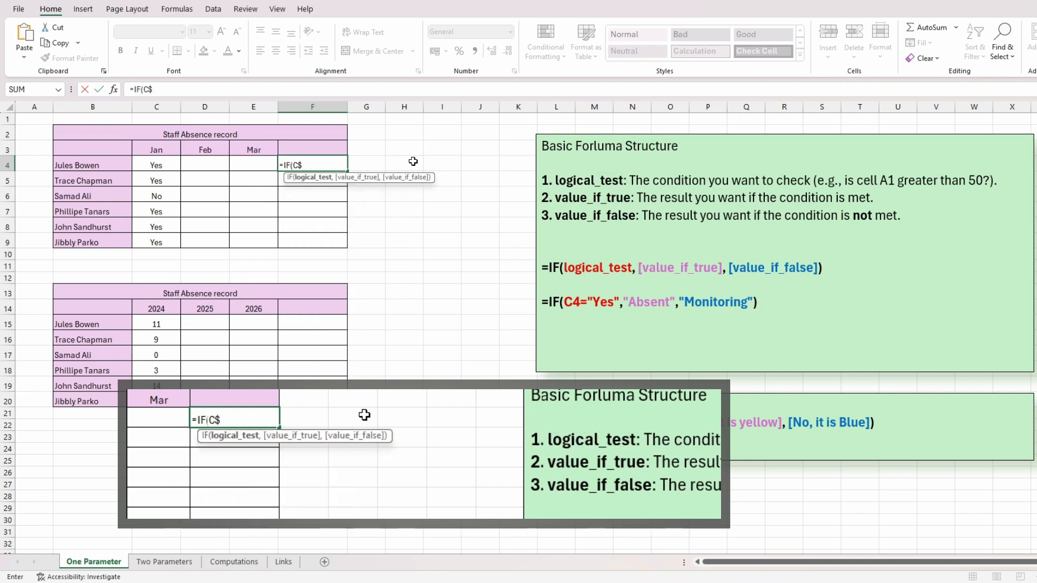
pyautogui.press('BackSpace')
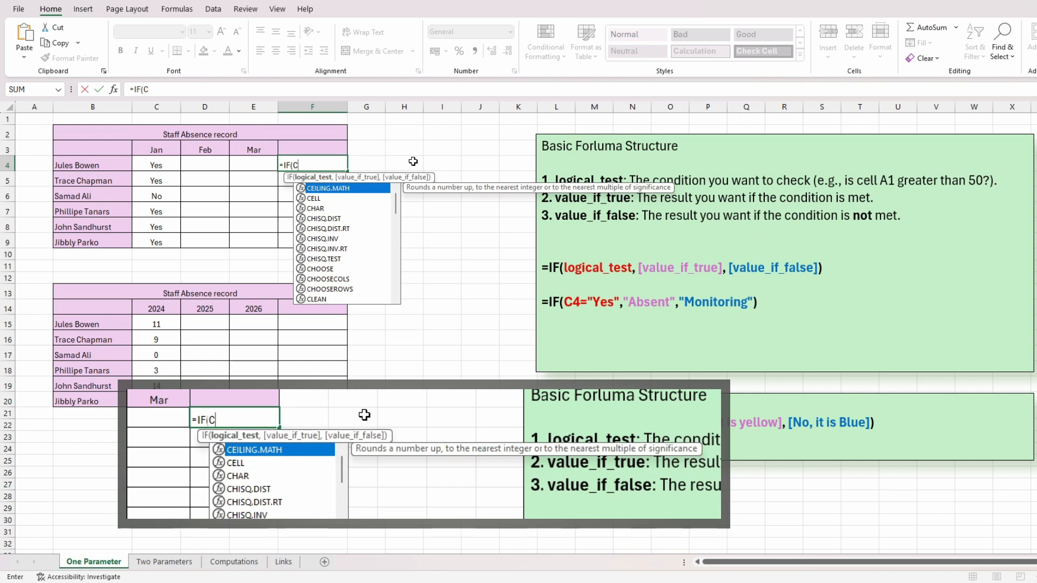
pyautogui.write('4=')
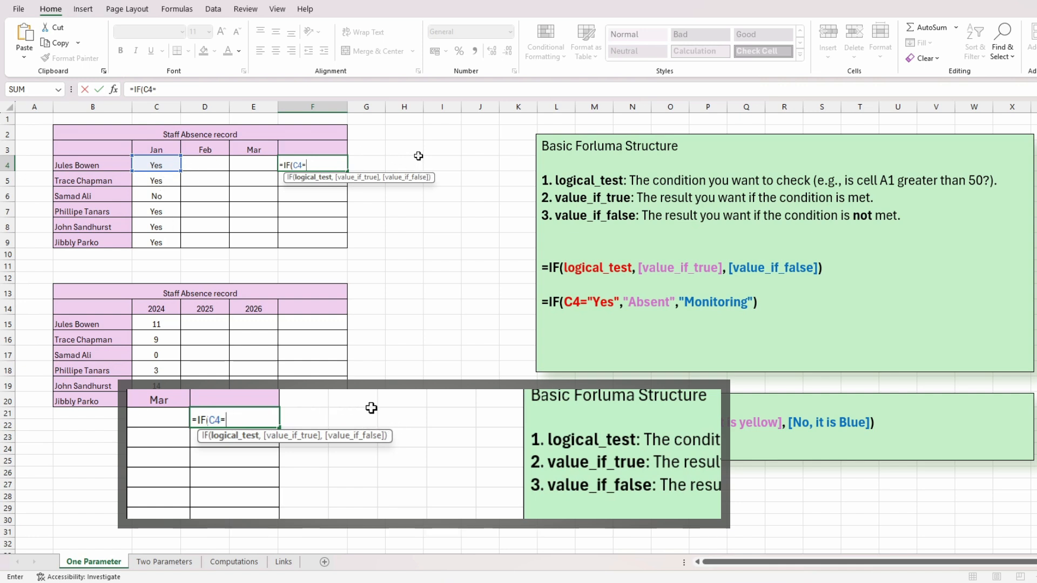
pyautogui.write('"Yes"')
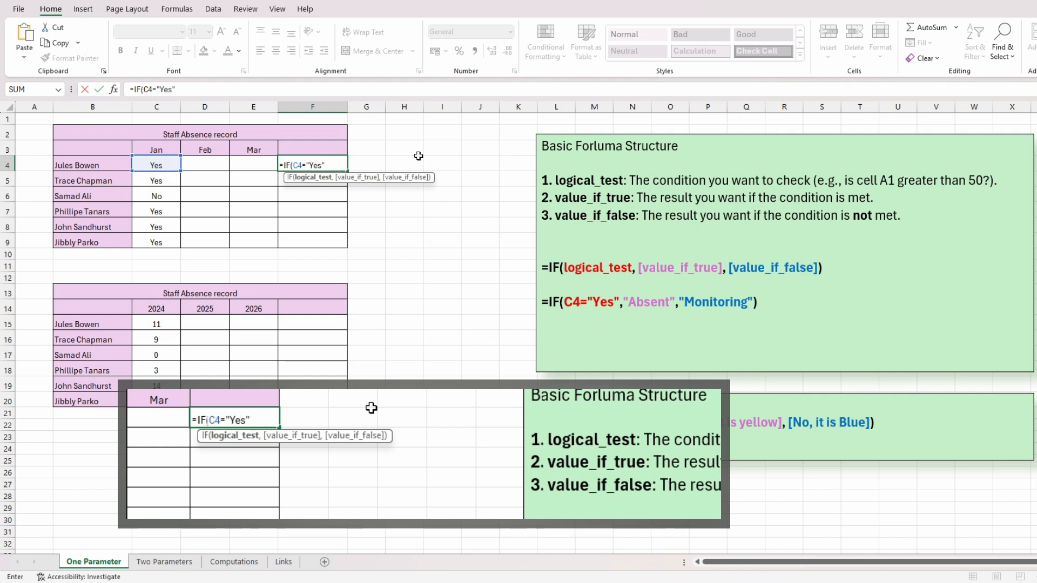
pyautogui.write(',')
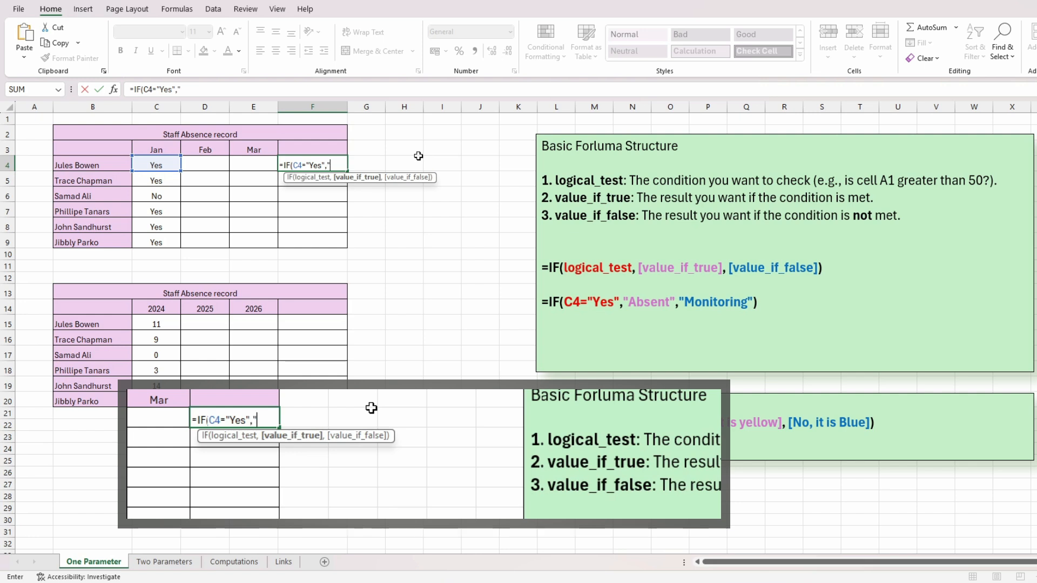
pyautogui.write('"Absent')
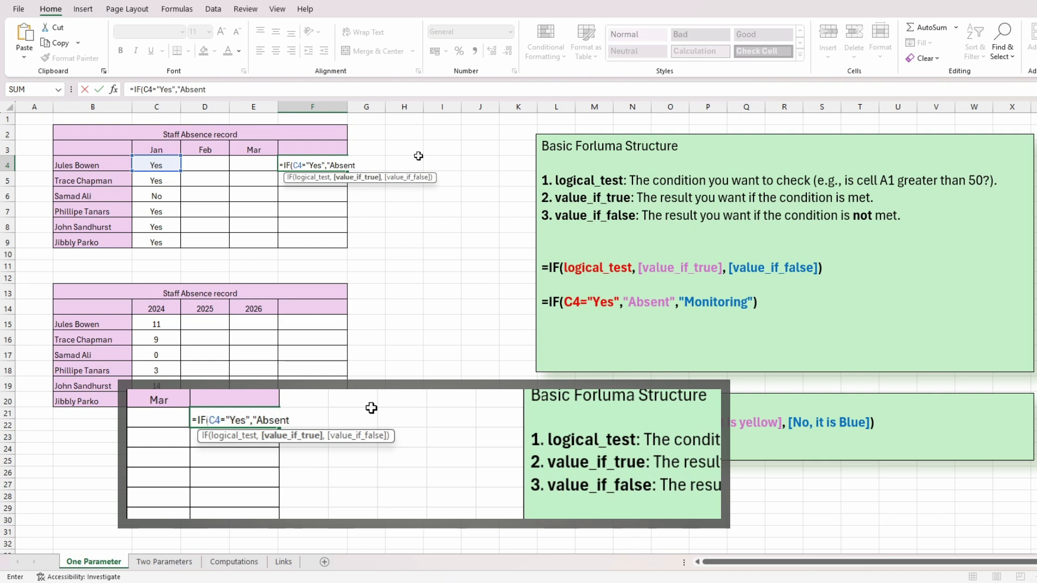
pyautogui.write('","')
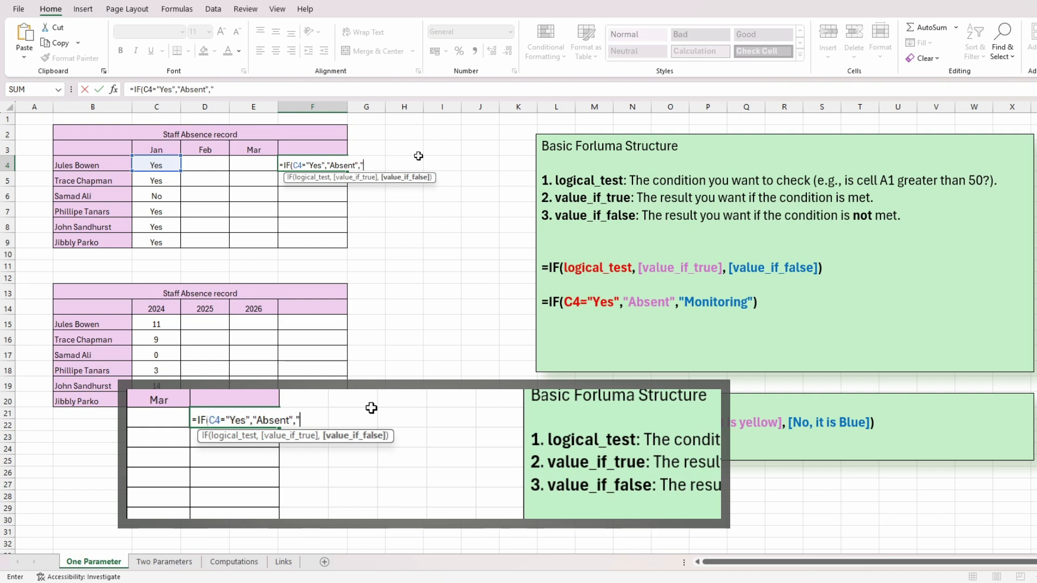
pyautogui.write('Monitoring')
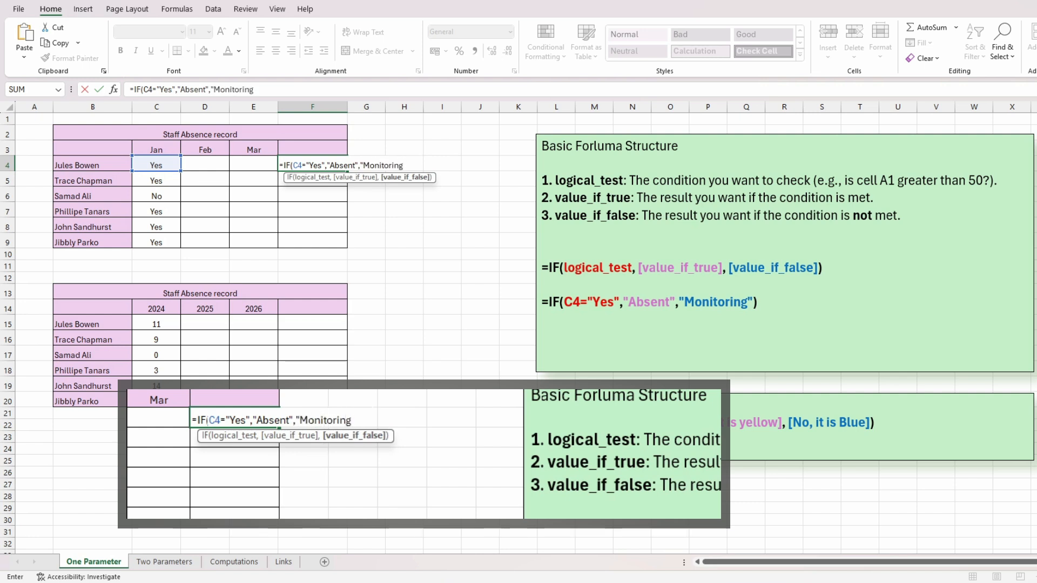
pyautogui.write('")')
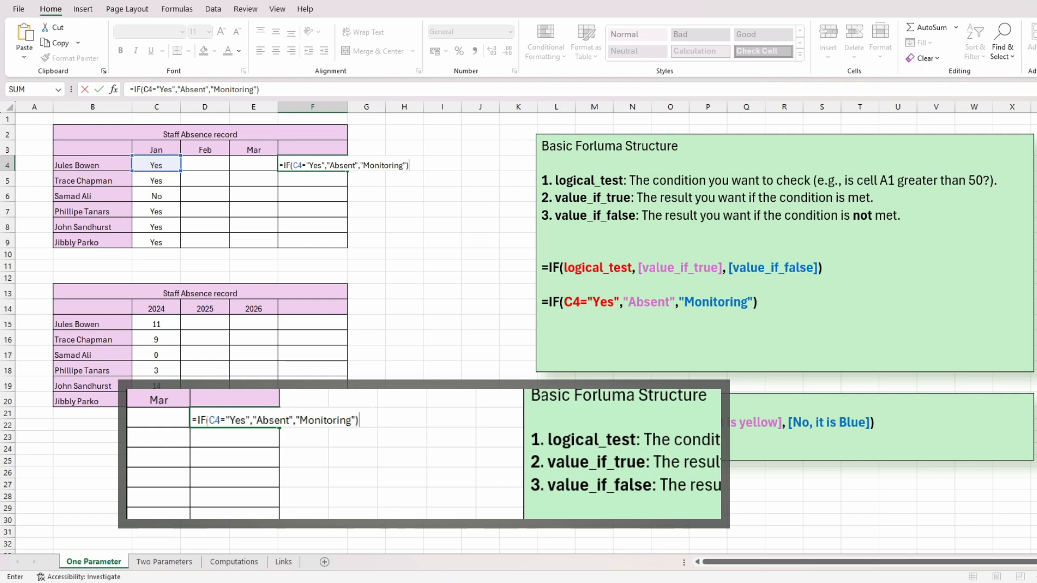
pyautogui.press('Return')
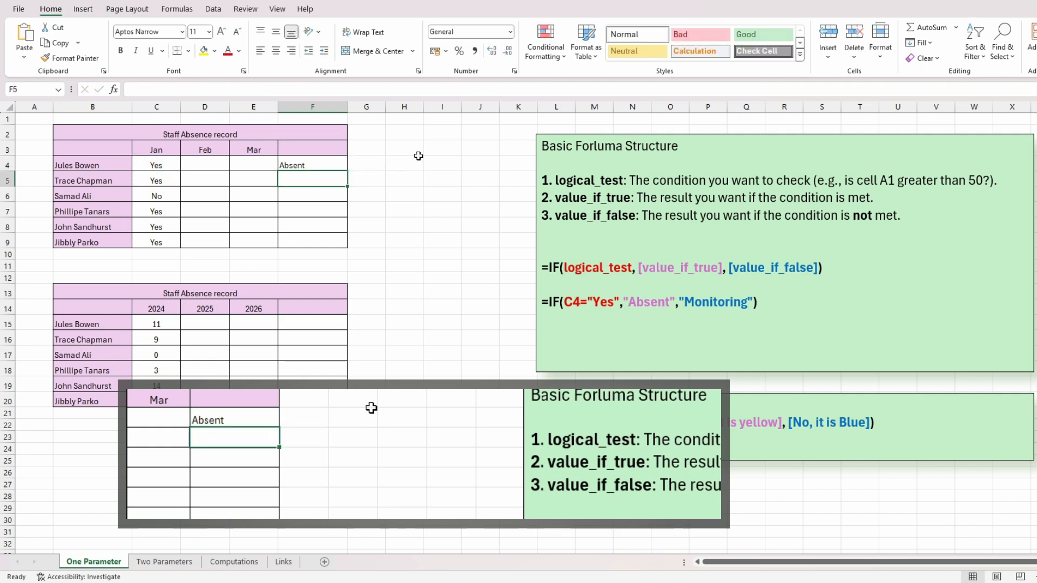
# - Set the January entry in C4 to No and check the formula result in F4
pyautogui.press('Up')
pyautogui.press('Left')
pyautogui.press('Left')
pyautogui.press('Left')
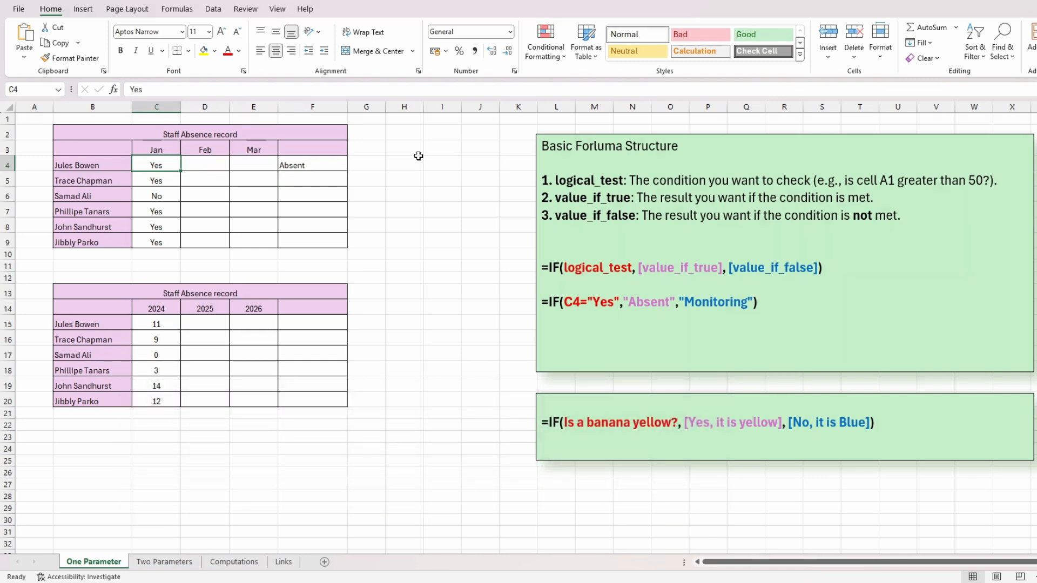
pyautogui.press('Right')
pyautogui.press('Right')
pyautogui.press('Right')
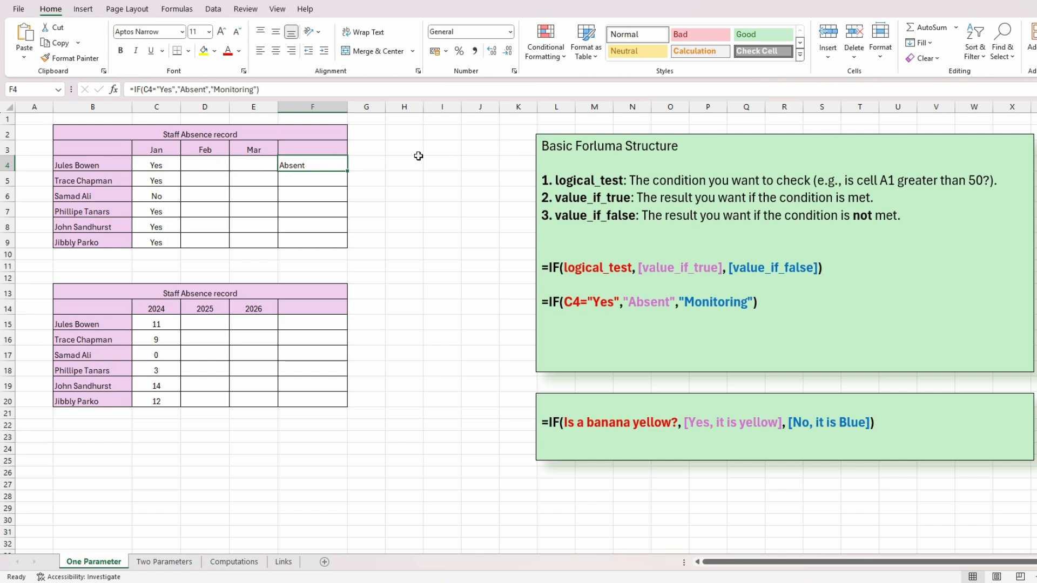
pyautogui.press('Left')
pyautogui.press('Left')
pyautogui.press('Left')
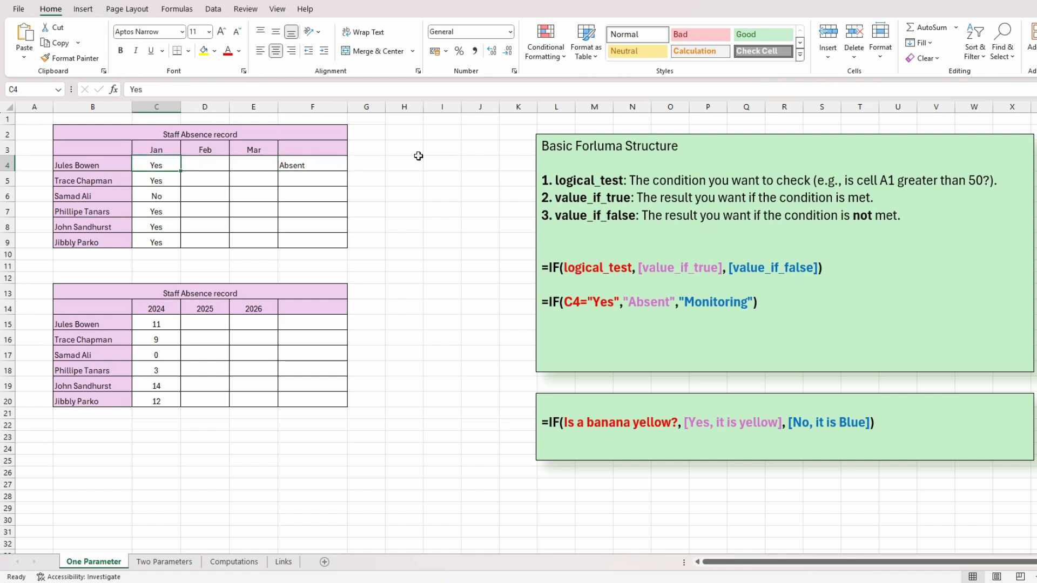
pyautogui.write('No')
pyautogui.press('Return')
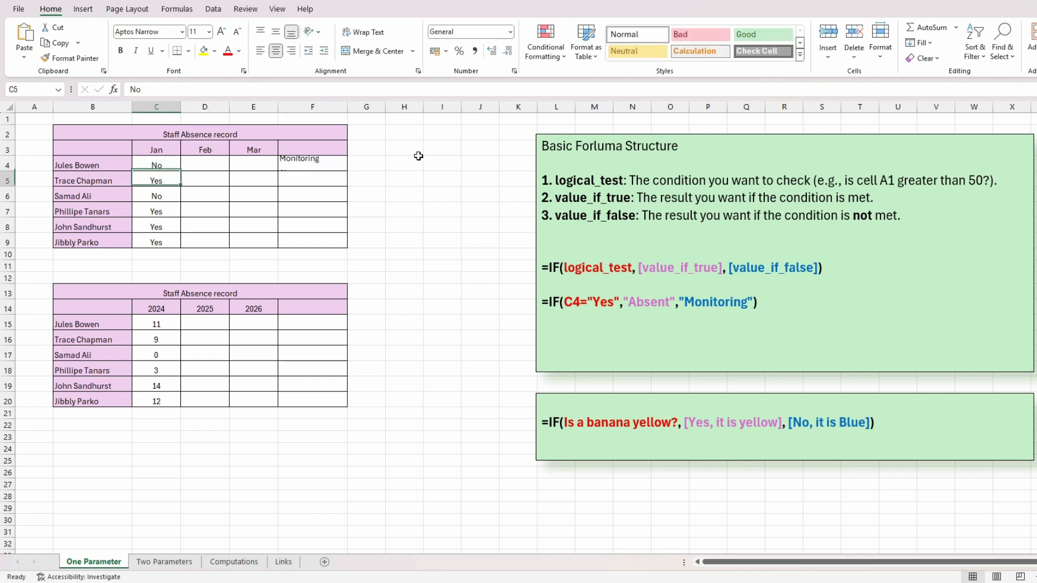
pyautogui.press('Up')
pyautogui.press('Right')
pyautogui.press('Right')
pyautogui.press('Right')
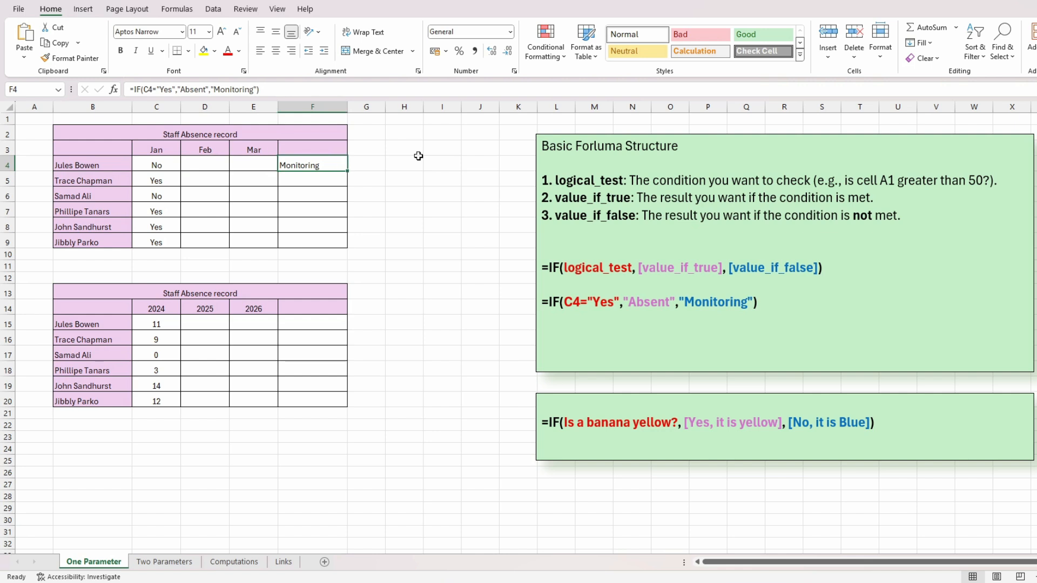
# - Copy the IF formula from F4 into F5:F9 for the remaining staff rows
pyautogui.press('Left')
pyautogui.press('Left')
pyautogui.press('Left')
pyautogui.press('Right')
pyautogui.press('Right')
pyautogui.press('Right')
pyautogui.hotkey('ctrl', 'c')
pyautogui.press('Down')
pyautogui.hotkey('shift', 'Down')
pyautogui.hotkey('shift', 'Down')
pyautogui.hotkey('shift', 'Down')
pyautogui.hotkey('shift', 'Down')
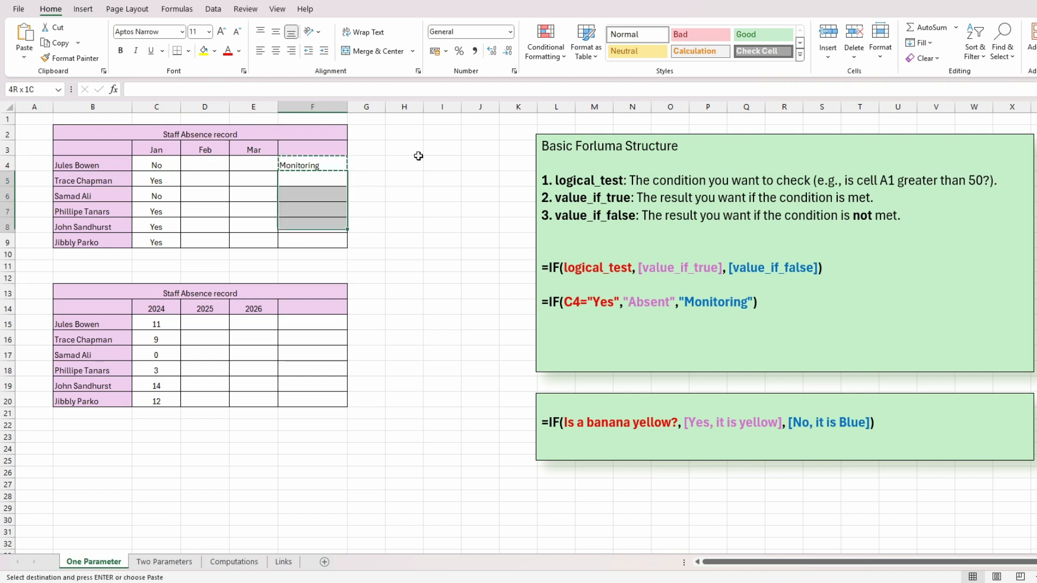
pyautogui.press('Return')
# - Review the copied IF formulas in column F of the monthly table and compare row 6's result with its January entry
pyautogui.press('Down')
pyautogui.press('Down')
pyautogui.press('Down')
pyautogui.press('Down')
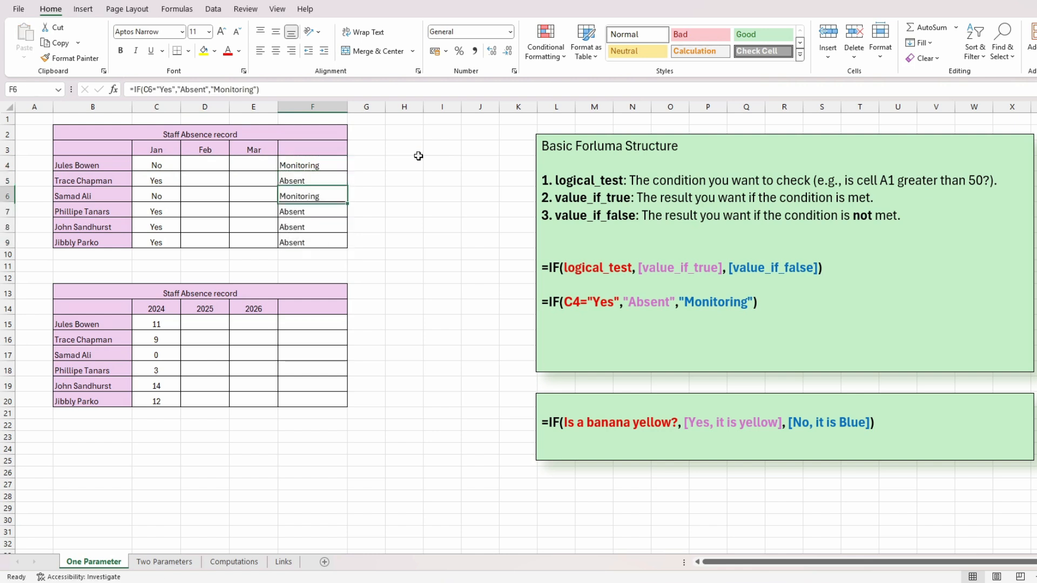
pyautogui.press('Up')
pyautogui.press('Up')
pyautogui.press('Up')
pyautogui.press('Up')
pyautogui.press('Up')
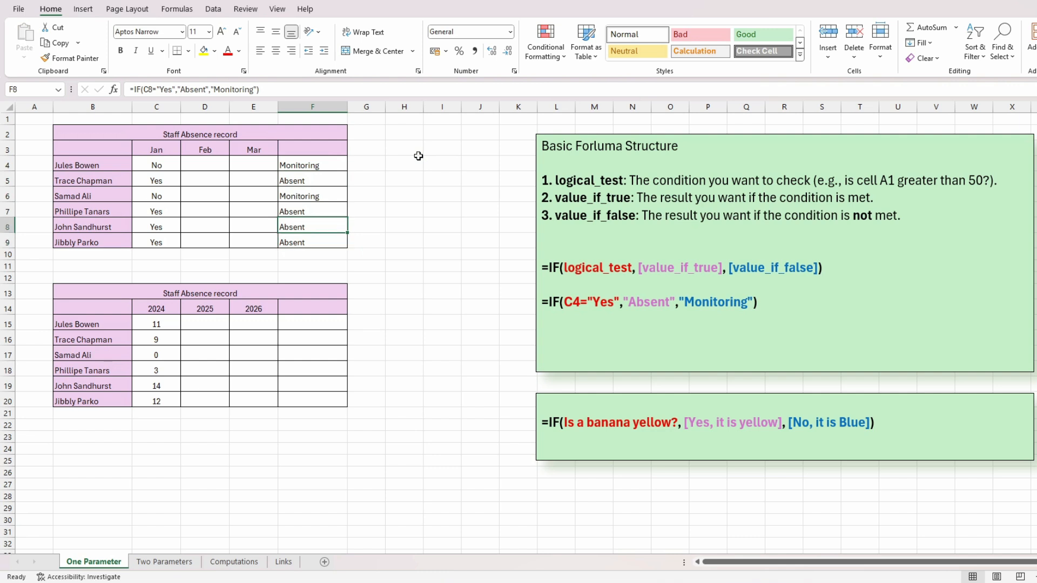
pyautogui.press('Down')
pyautogui.press('Down')
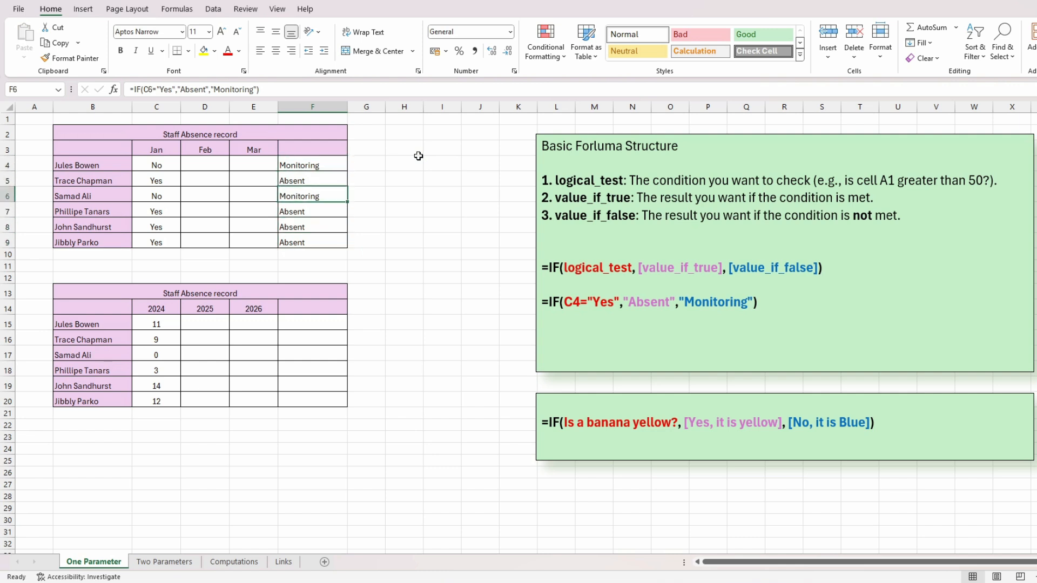
pyautogui.press('Left')
pyautogui.press('Left')
pyautogui.press('Left')
pyautogui.press('Left')
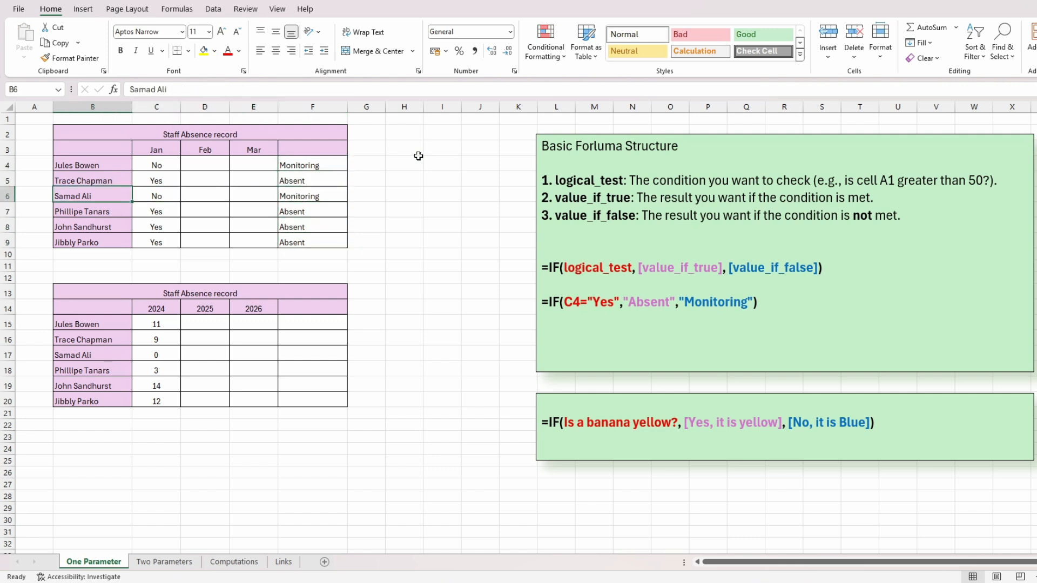
pyautogui.press('Right')
pyautogui.press('Right')
pyautogui.press('Right')
pyautogui.press('Right')
pyautogui.press('Down')
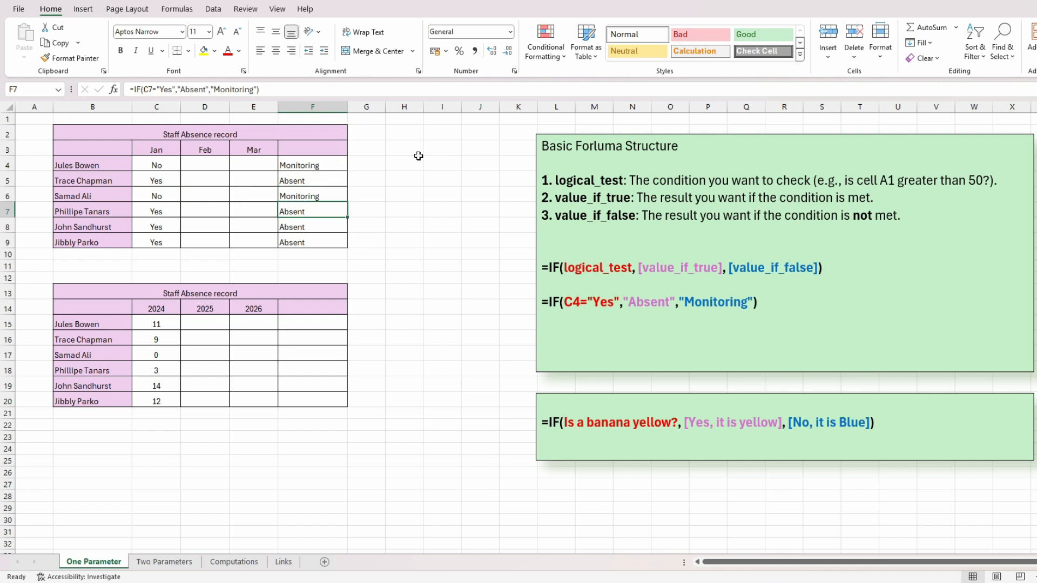
# - Examine the 2024 entries of the yearly absence table and the reference list of Excel IF operators
pyautogui.press('Down')
pyautogui.press('Down')
pyautogui.press('Down')
pyautogui.press('Down')
pyautogui.press('Down')
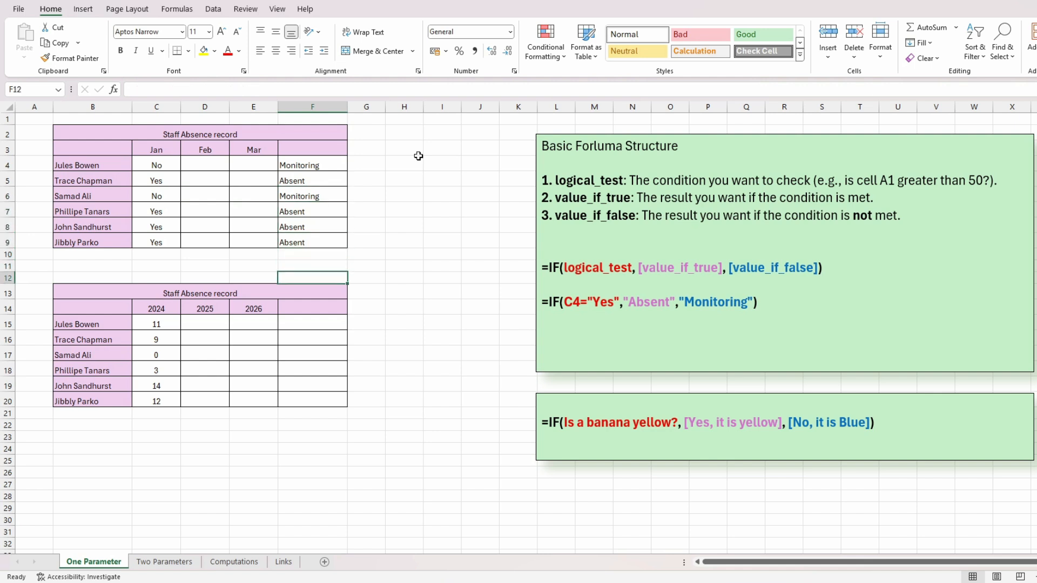
pyautogui.press('Down')
pyautogui.press('Down')
pyautogui.press('Down')
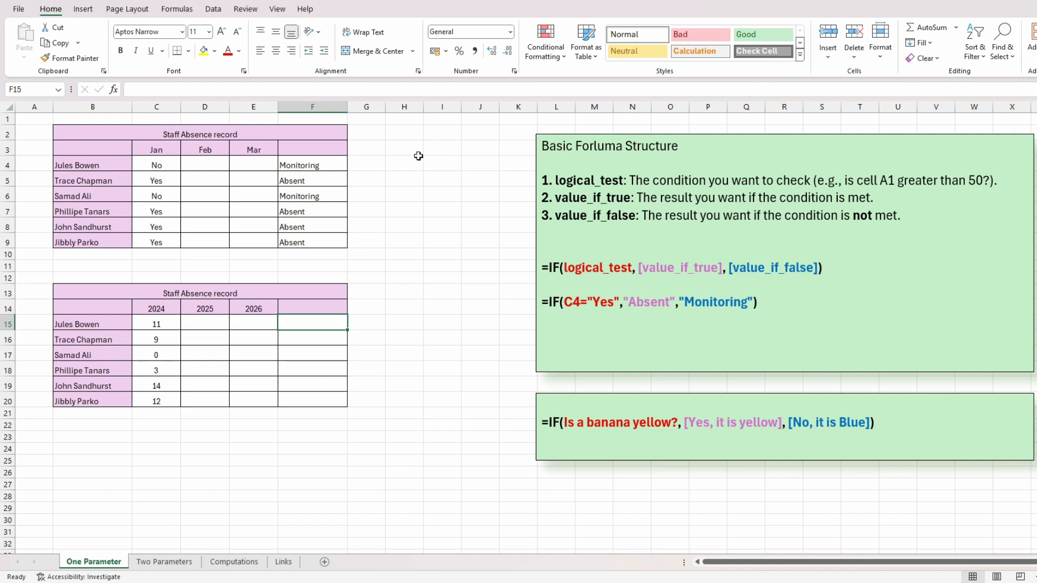
pyautogui.press('Left')
pyautogui.press('Left')
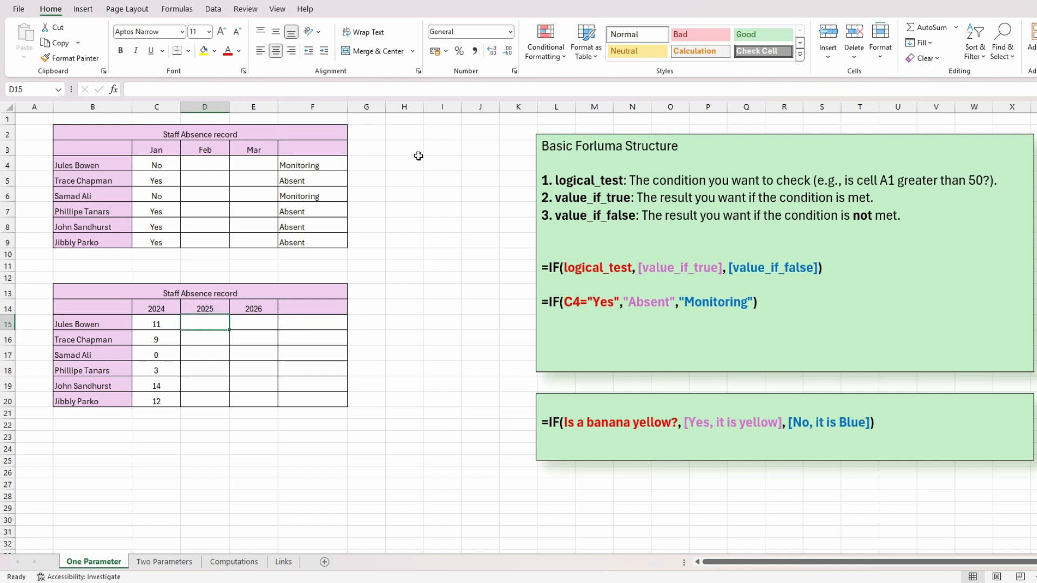
pyautogui.press('Right')
pyautogui.press('Right')
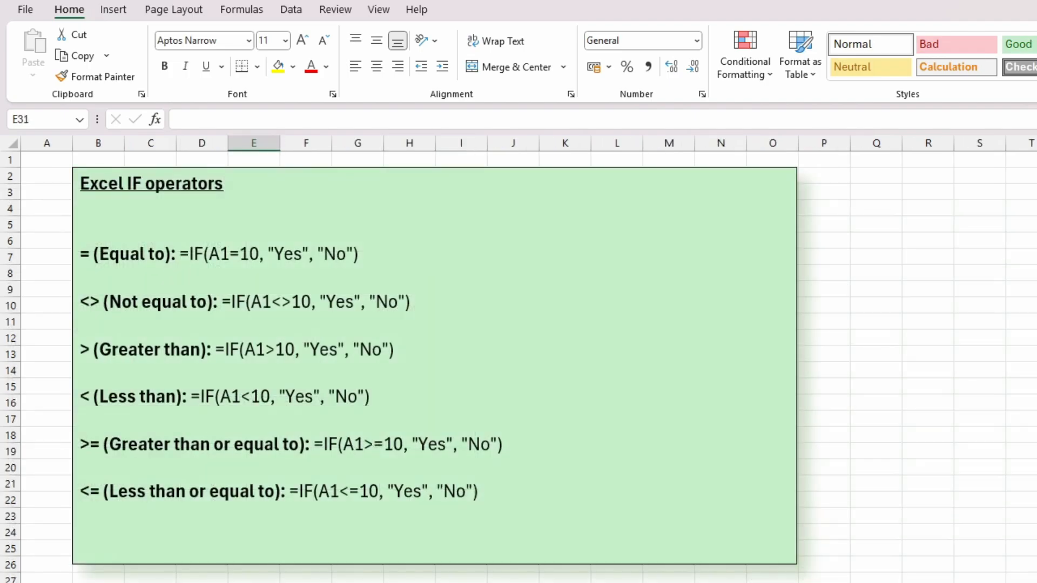
pyautogui.click(358, 582)
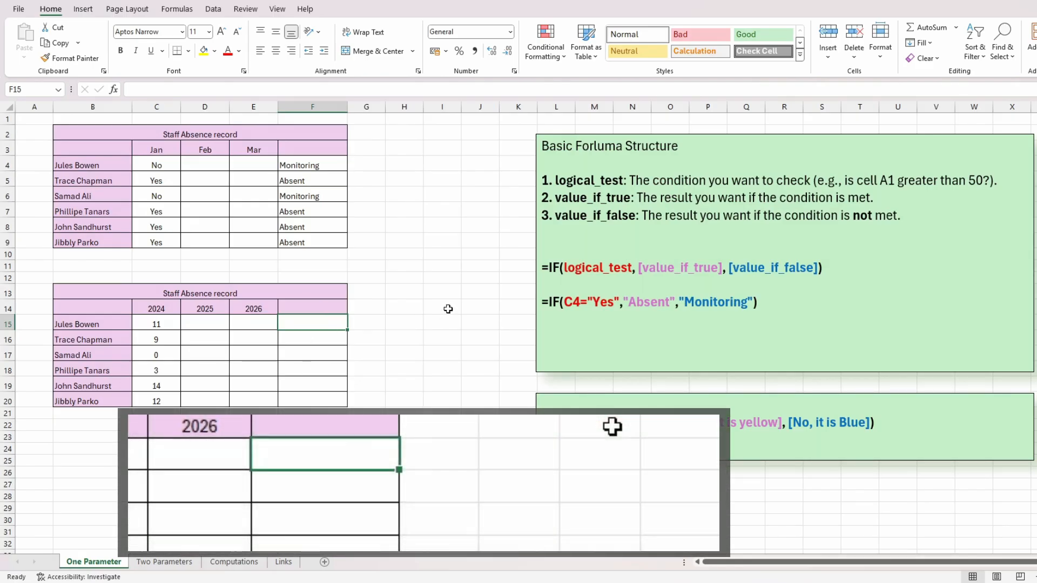
# - Enter the formula =IF(C15<7,"Acceptable","POOR") in cell F15 of the yearly absence table
pyautogui.write('=')
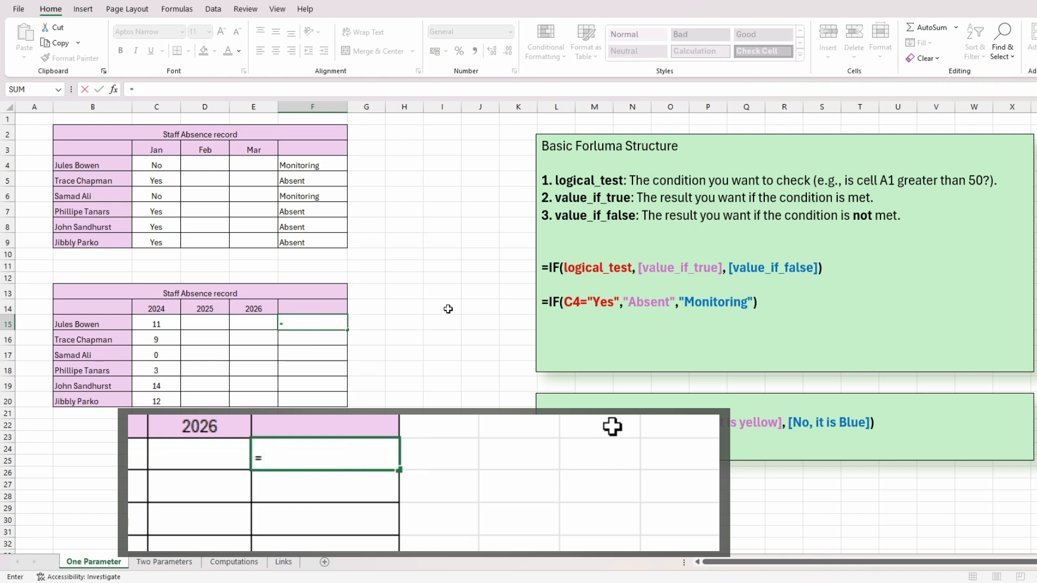
pyautogui.write('IF')
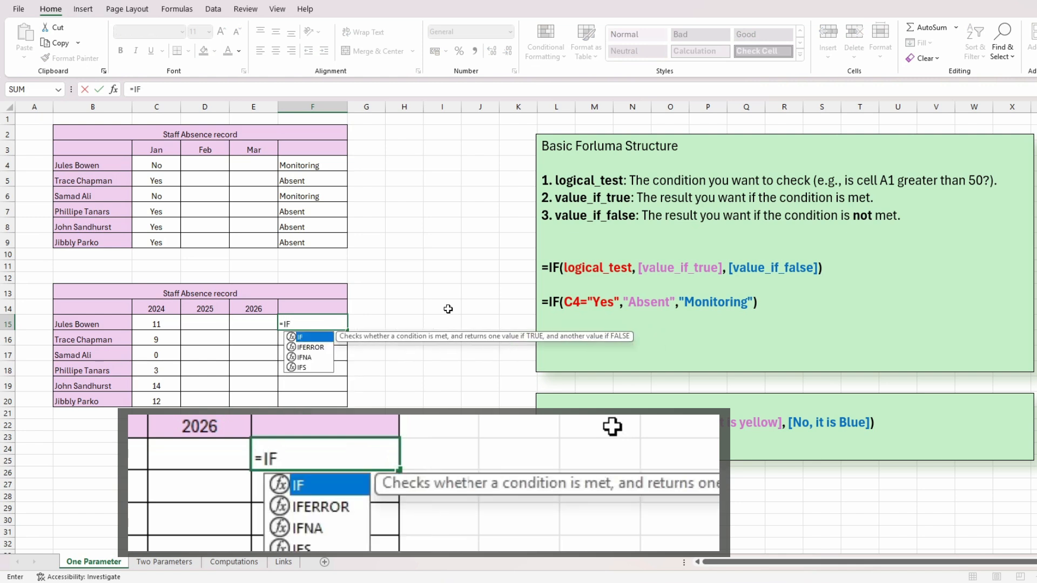
pyautogui.write('(C15')
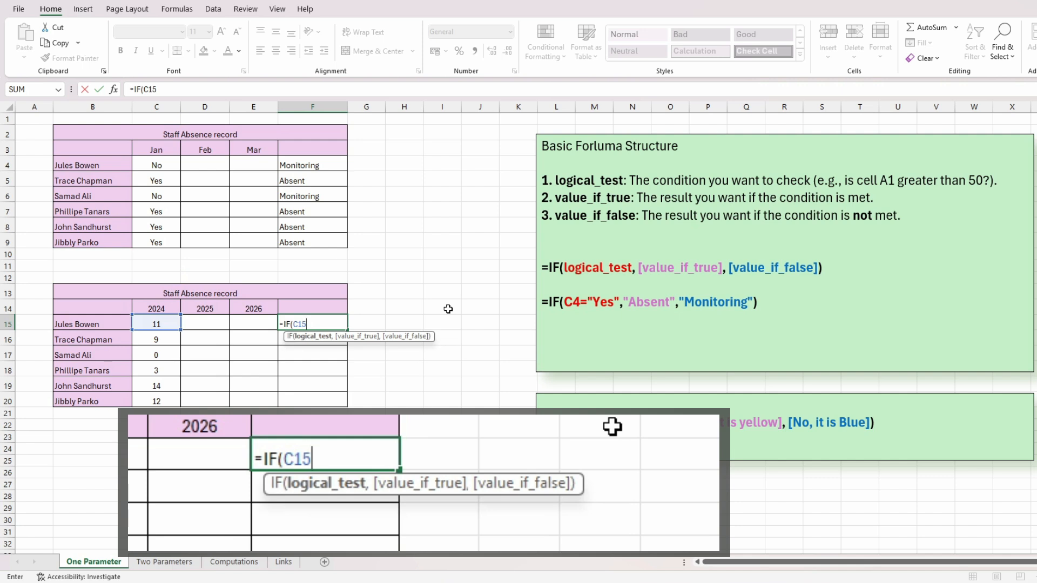
pyautogui.write('<7,')
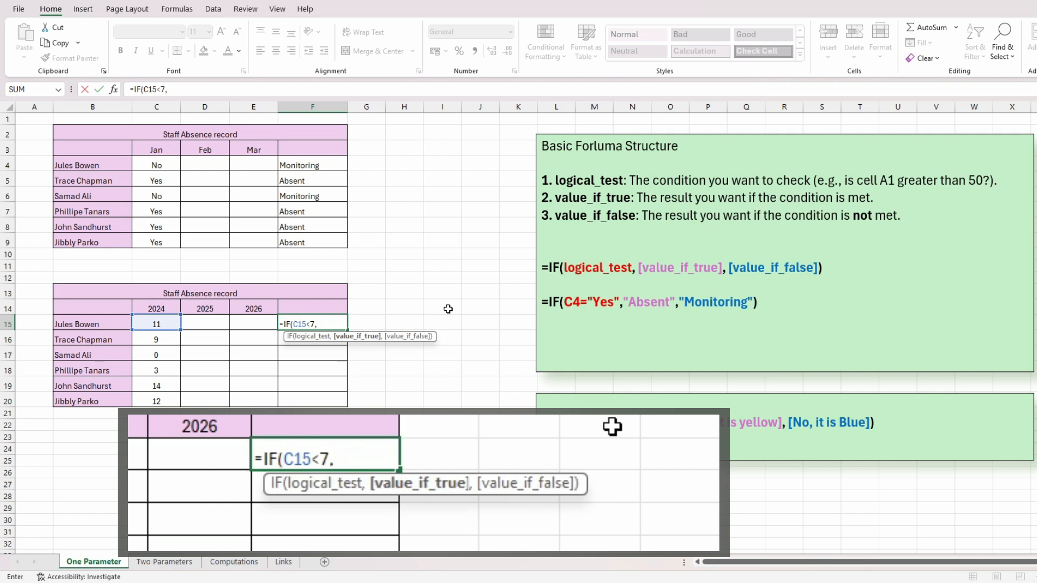
pyautogui.write('"Acceptable"')
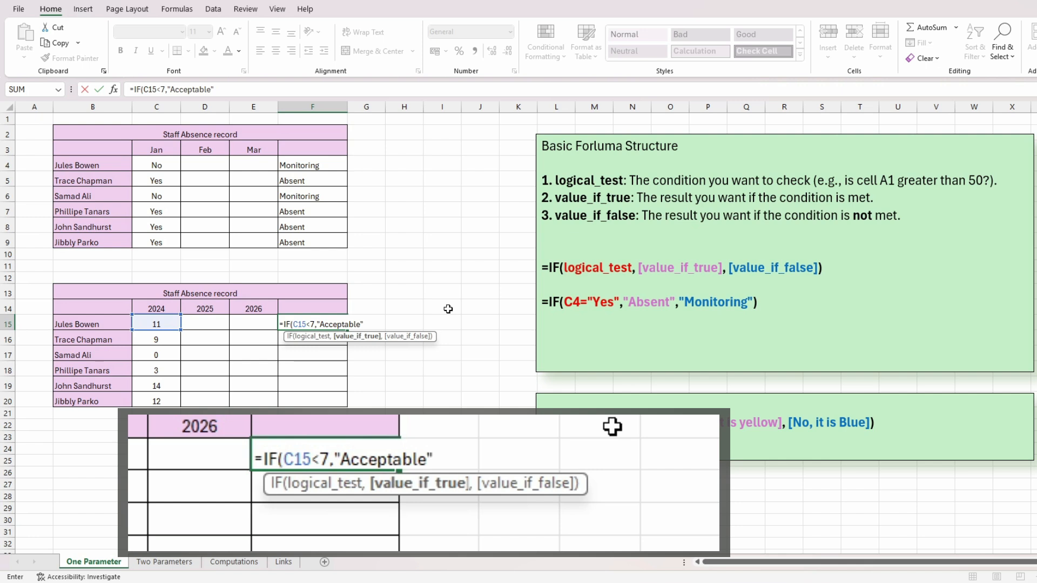
pyautogui.write(',"')
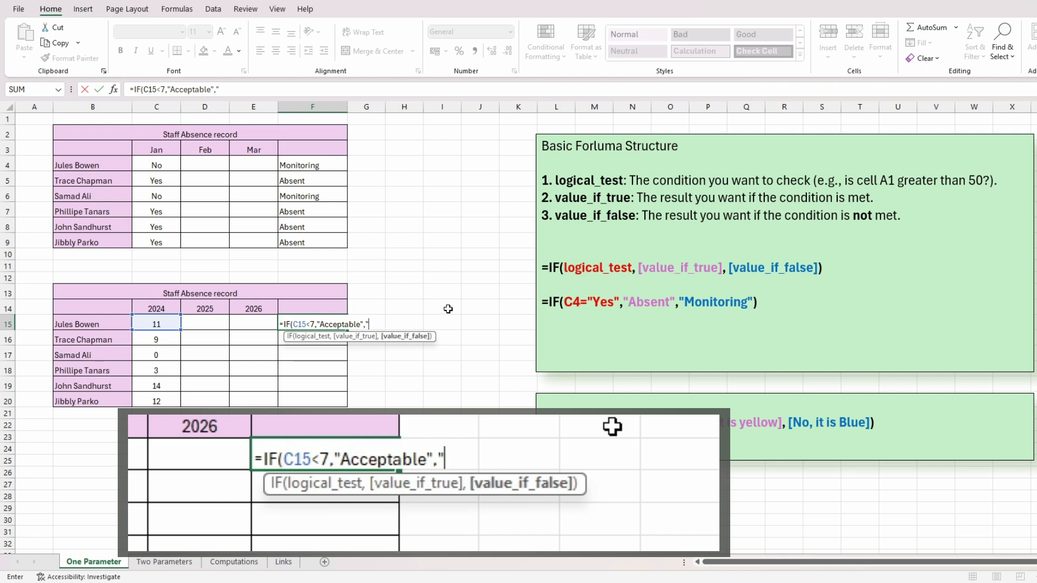
pyautogui.write('POOR')
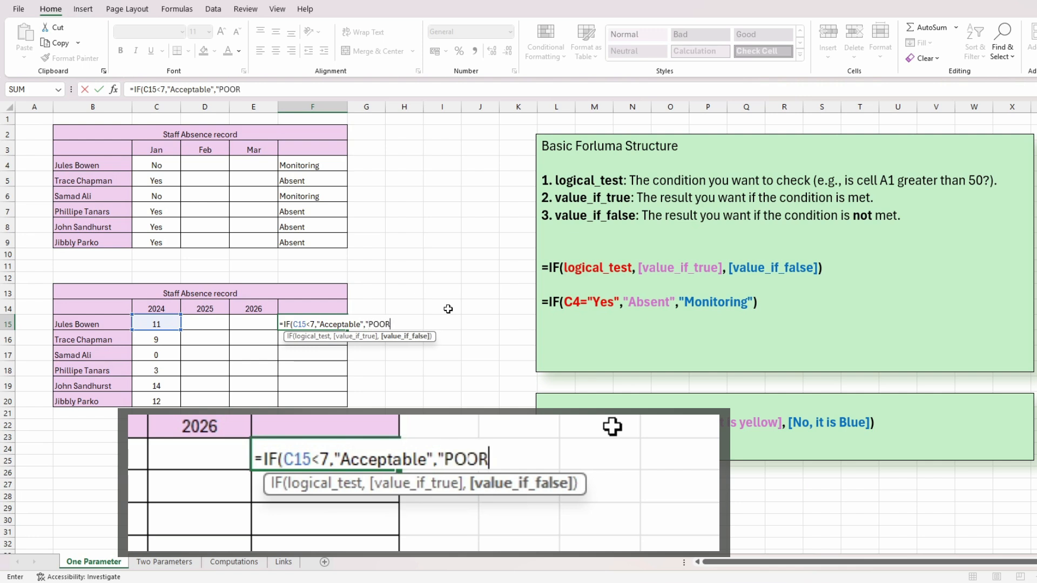
pyautogui.write('")')
pyautogui.press('Return')
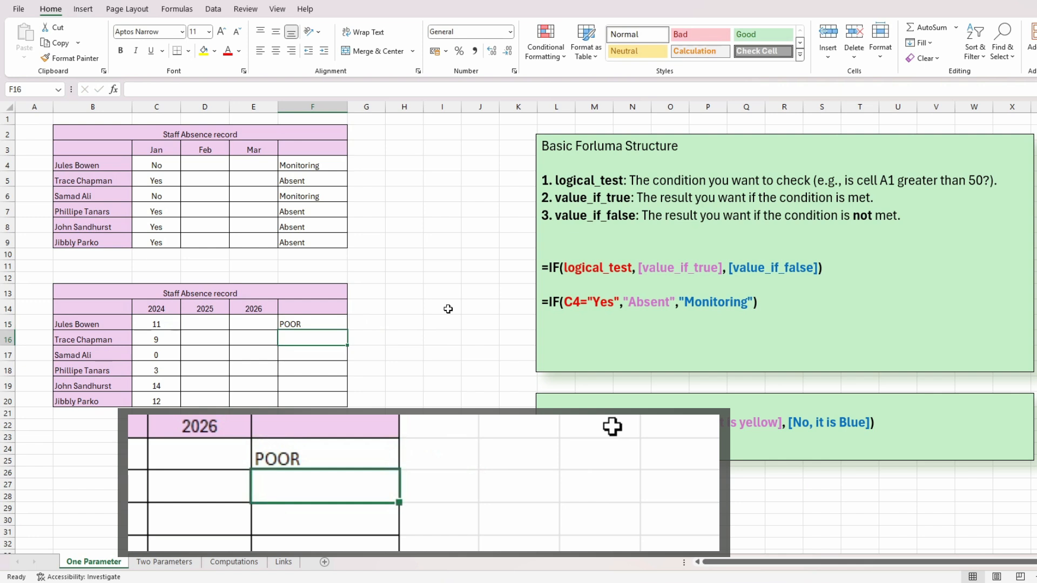
# - Set the 2024 absence figure in C15 to 5 to test the IF formula
pyautogui.press('Up')
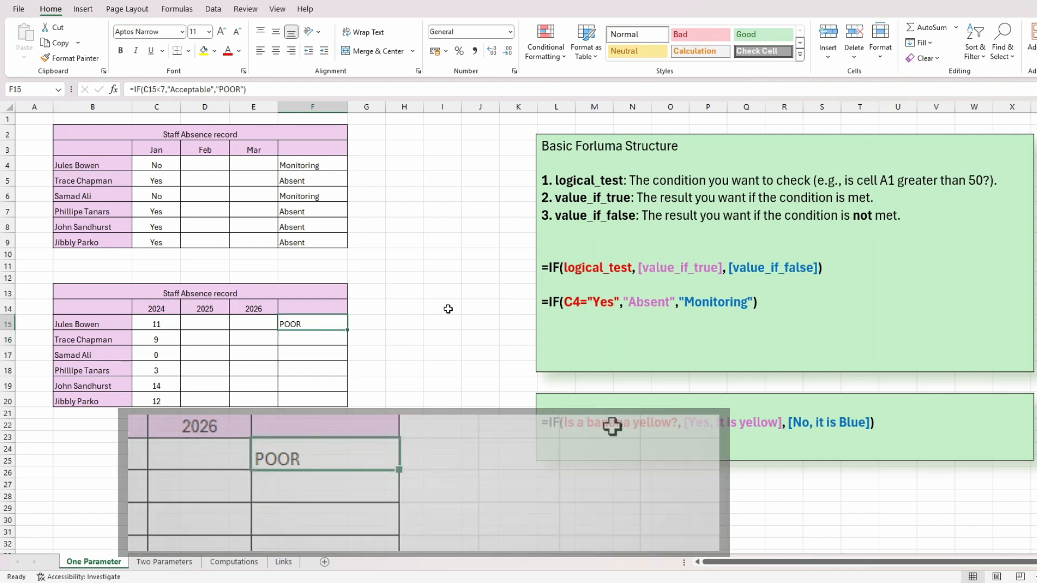
pyautogui.press('Left')
pyautogui.press('Left')
pyautogui.press('Left')
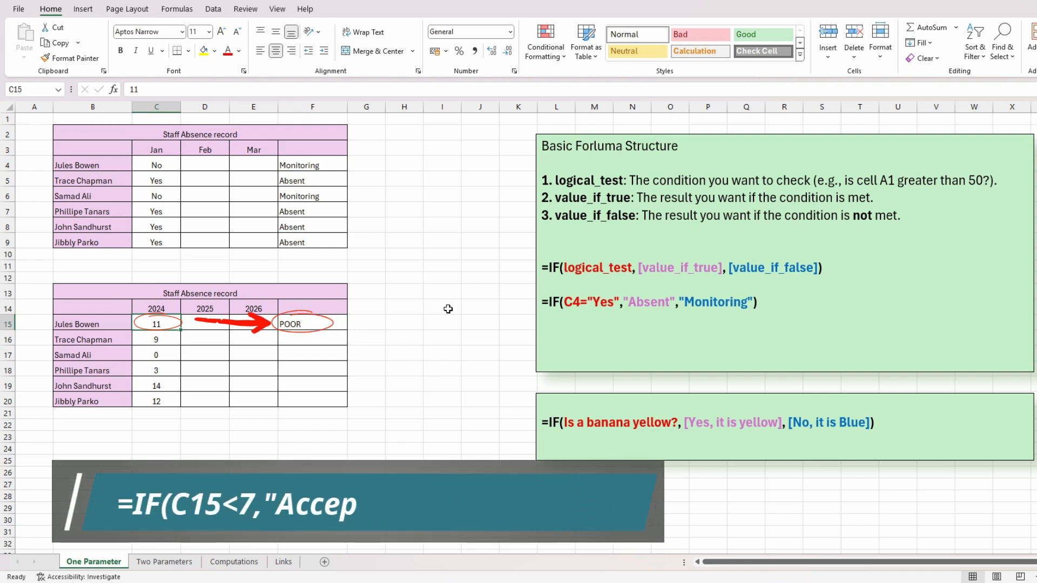
pyautogui.write('5')
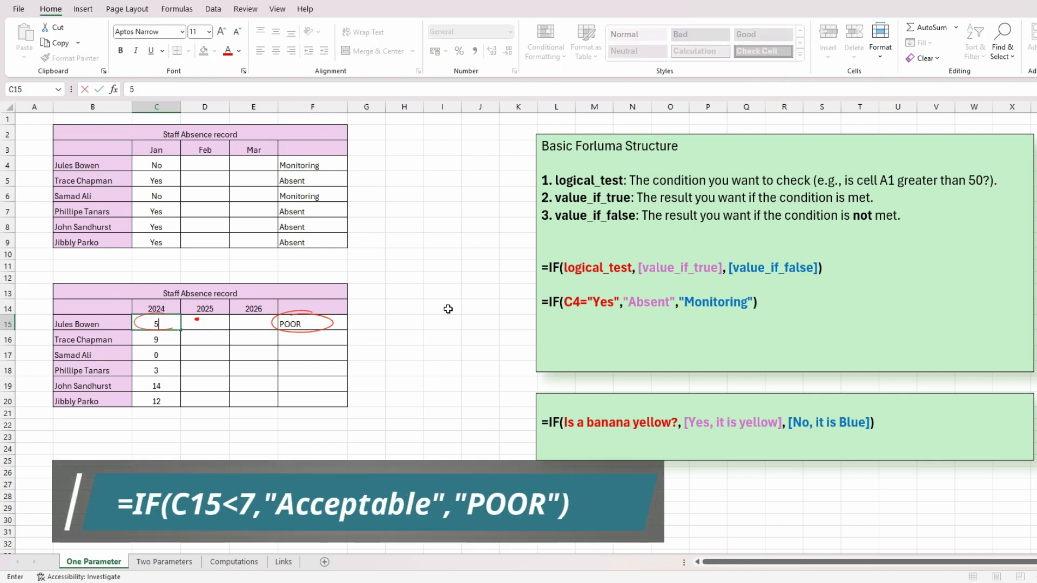
pyautogui.press('Return')
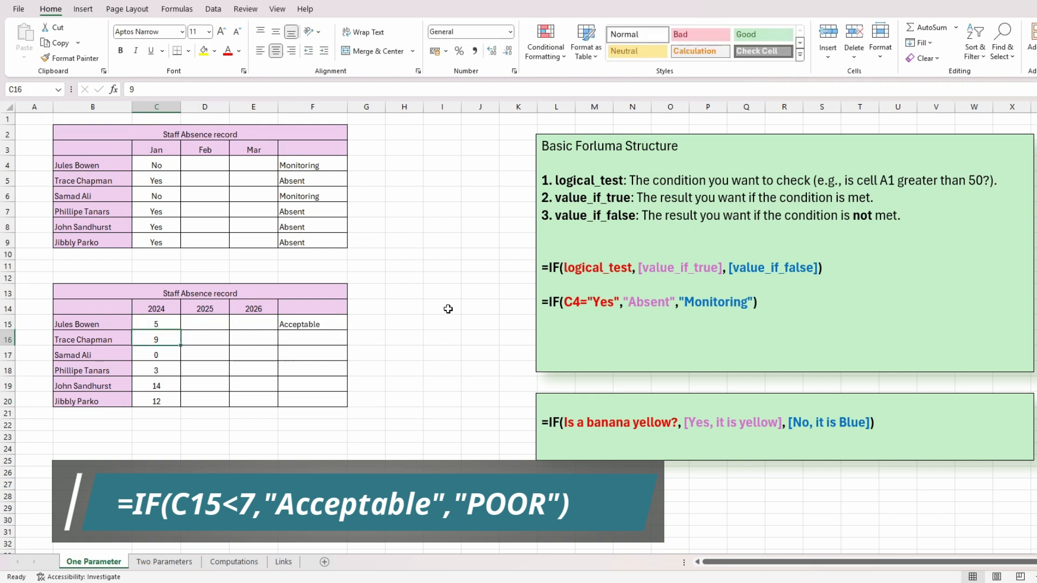
# - Copy the IF formula from F15 into F16:F20 for the remaining staff rows of the yearly table
pyautogui.press('Up')
pyautogui.press('Right')
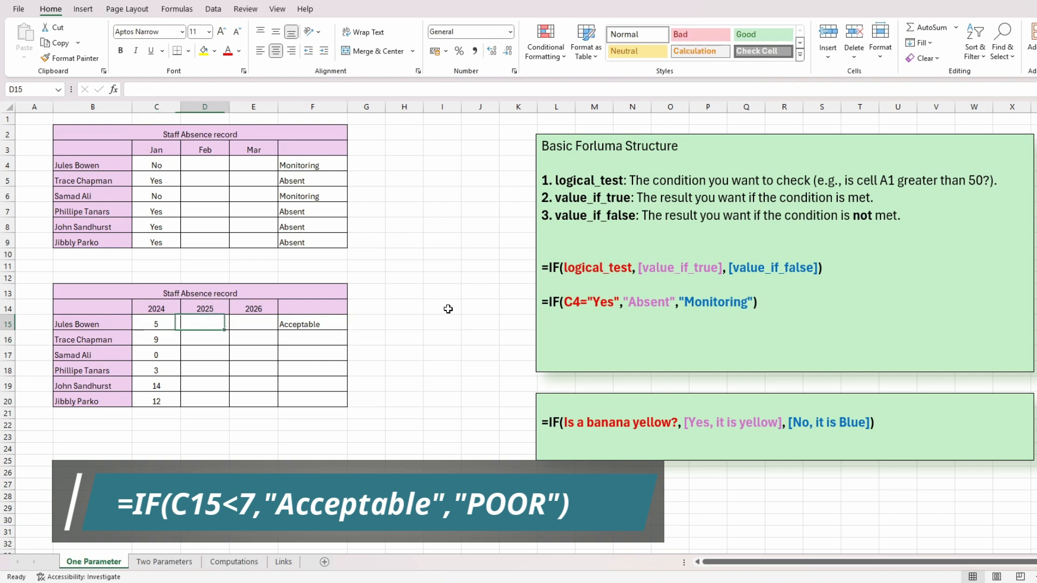
pyautogui.press('Right')
pyautogui.press('Right')
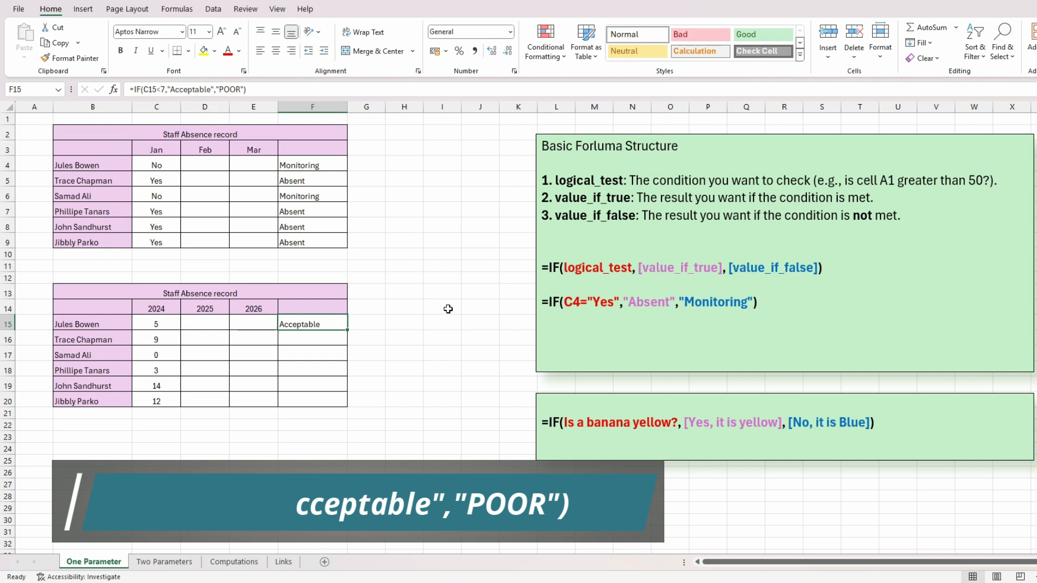
pyautogui.hotkey('ctrl', 'c')
pyautogui.press('Down')
pyautogui.hotkey('shift', 'Down')
pyautogui.hotkey('shift', 'Down')
pyautogui.hotkey('shift', 'Down')
pyautogui.hotkey('shift', 'Down')
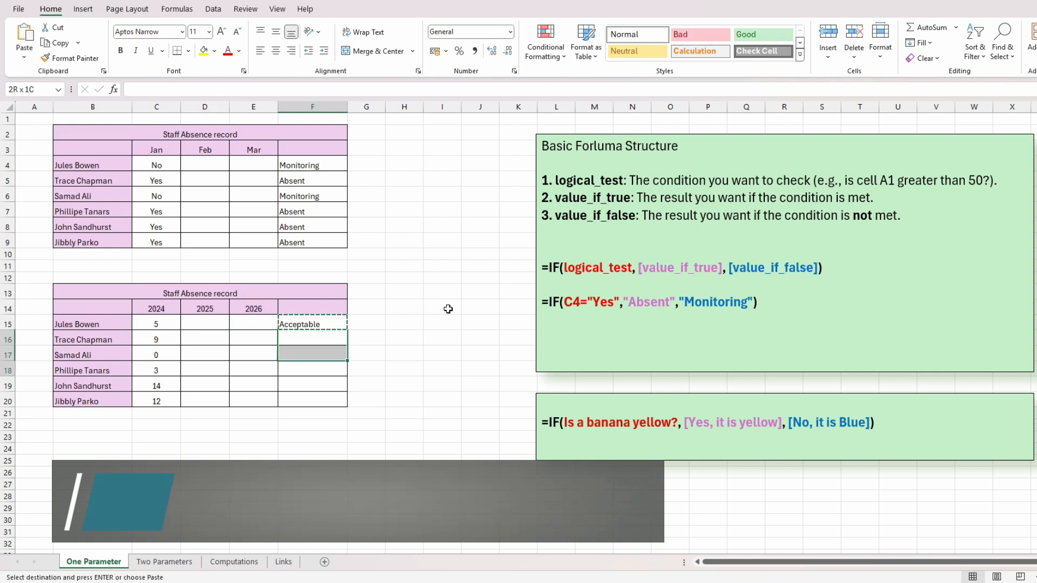
pyautogui.press('Return')
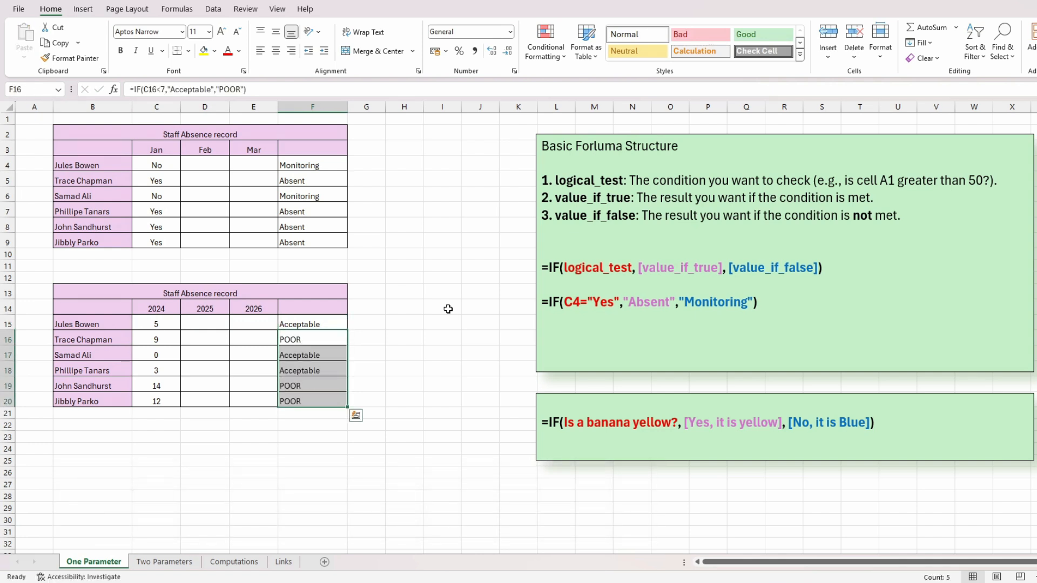
# - Review the copied IF formulas in F16:F20 against the 2024 absence figures in the yearly table
pyautogui.press('Left')
pyautogui.press('Left')
pyautogui.press('Right')
pyautogui.press('Right')
pyautogui.press('Up')
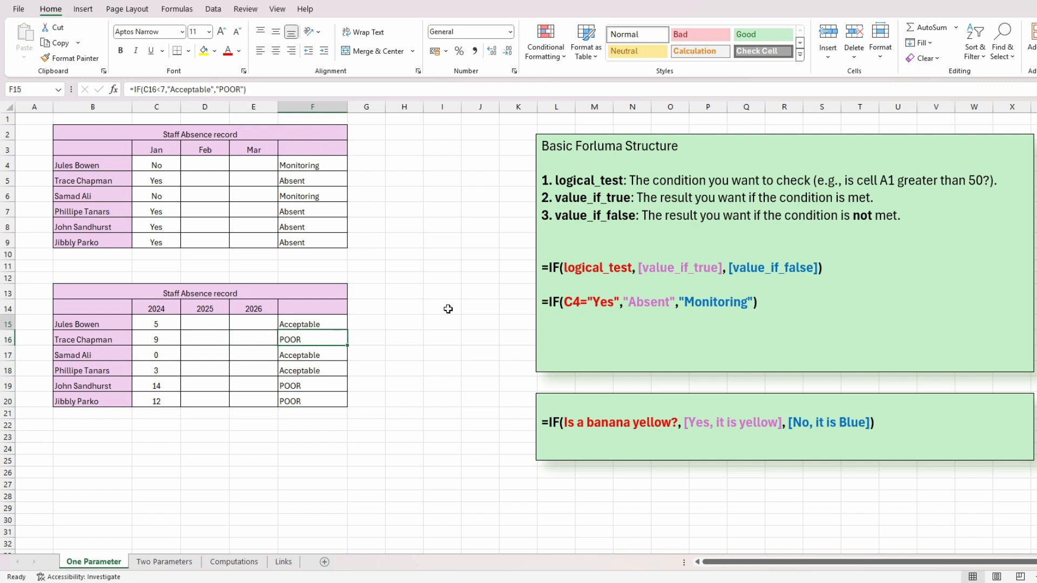
pyautogui.press('Down')
pyautogui.press('Down')
pyautogui.press('Down')
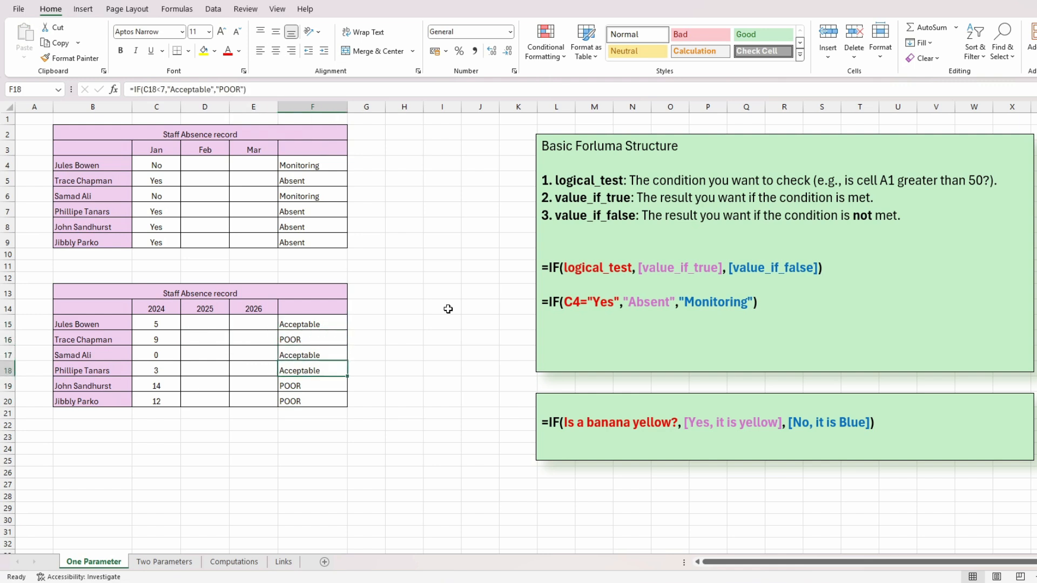
pyautogui.press('Down')
pyautogui.press('Down')
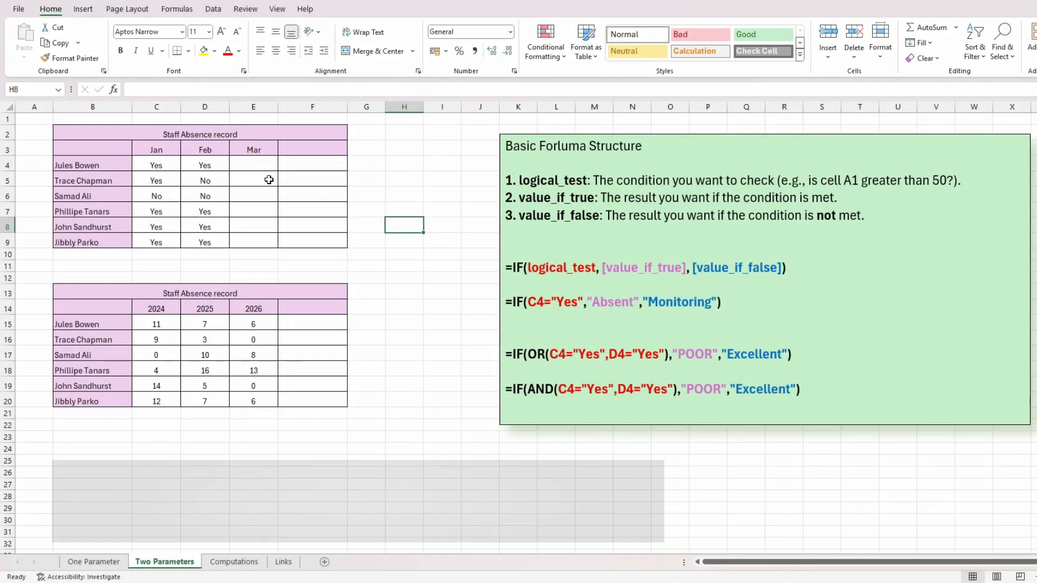
# - Enter the formula =IF(OR(C4="YES",D4="YES"),"POOR","Excellent") in cell F4 of the monthly absence table
pyautogui.click(315, 168)
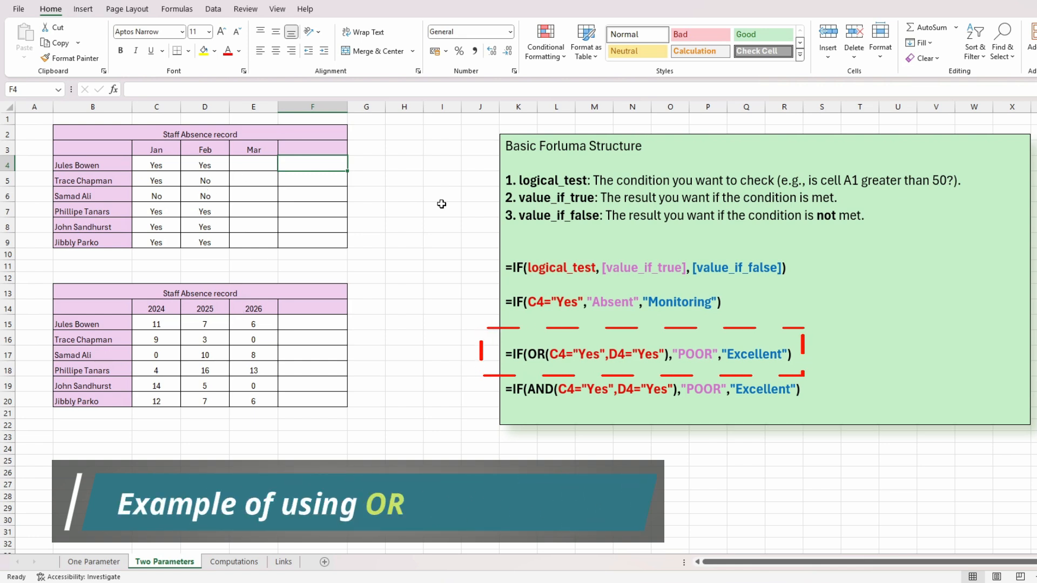
pyautogui.write('=I')
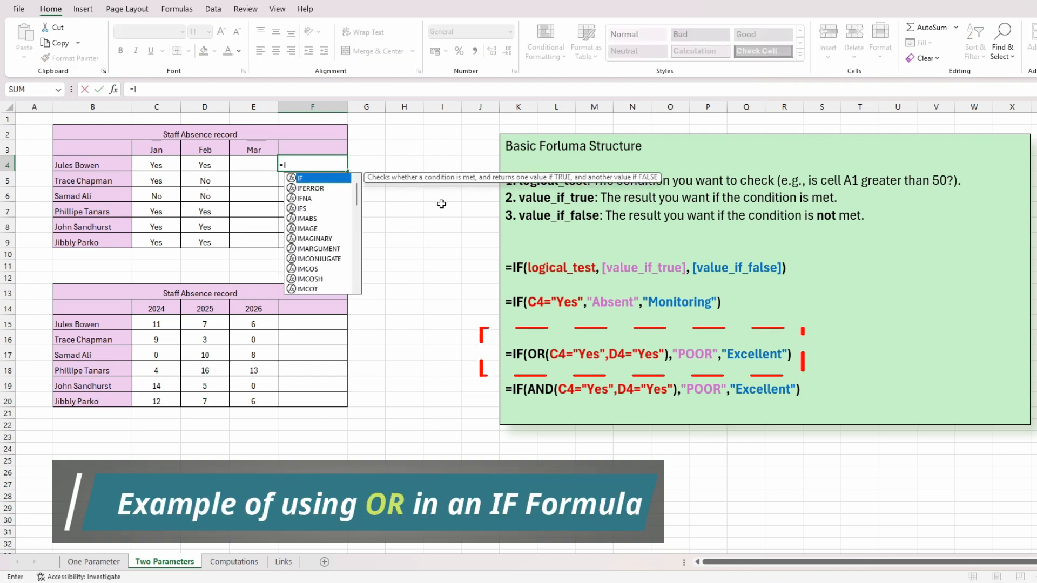
pyautogui.write('F(OR')
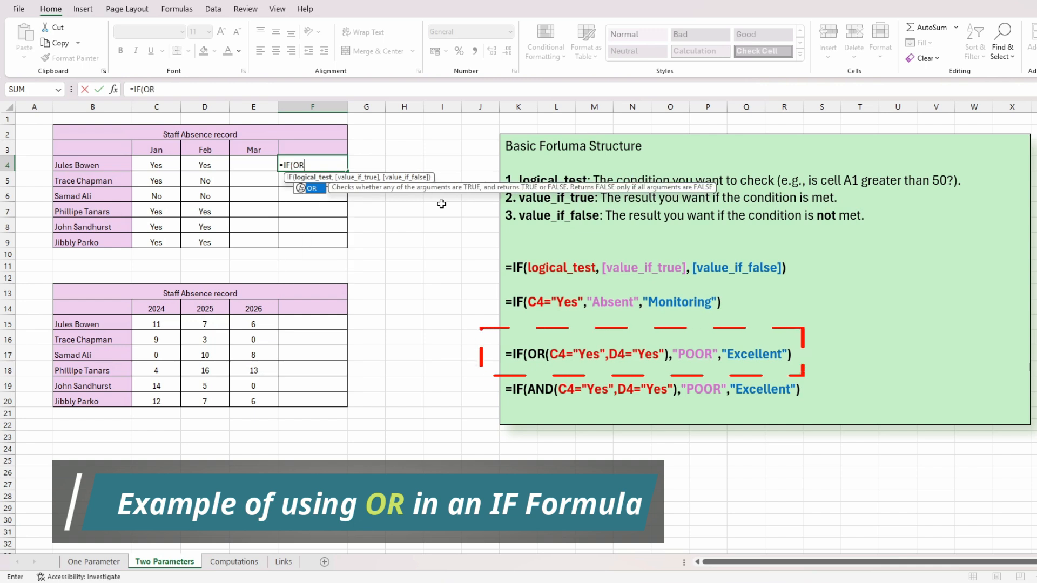
pyautogui.write('(')
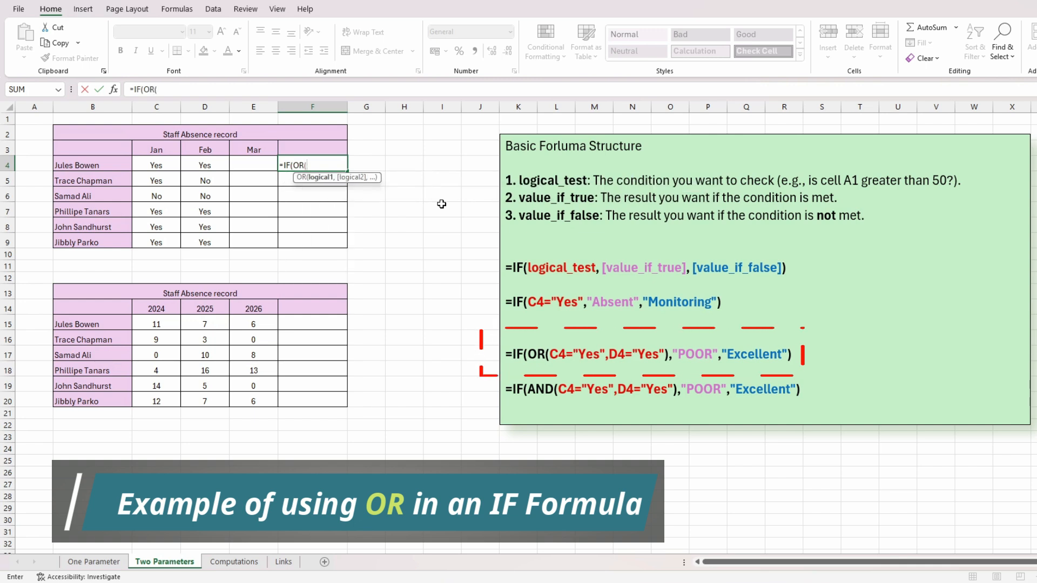
pyautogui.write('C4')
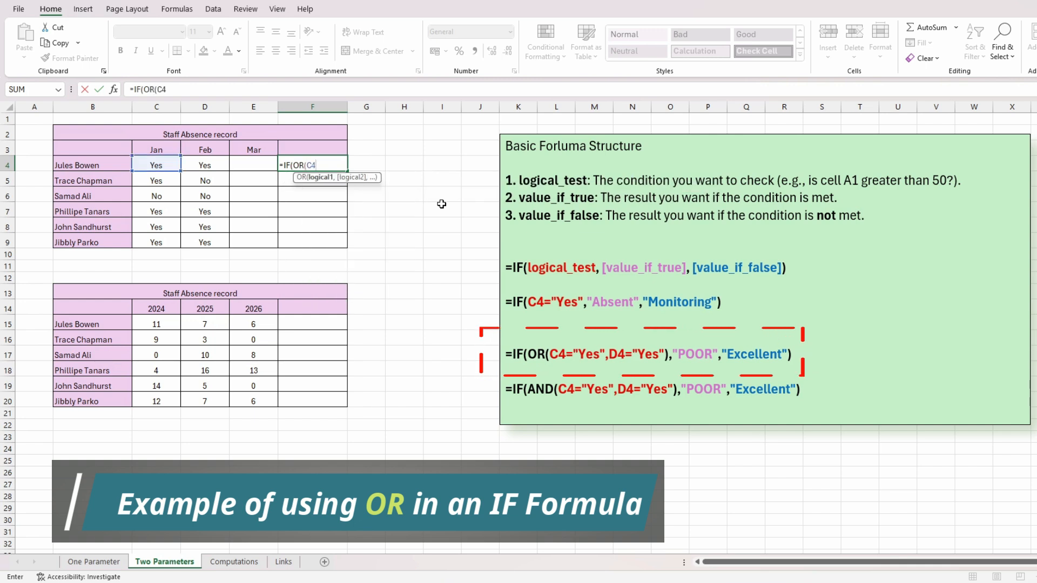
pyautogui.write('=')
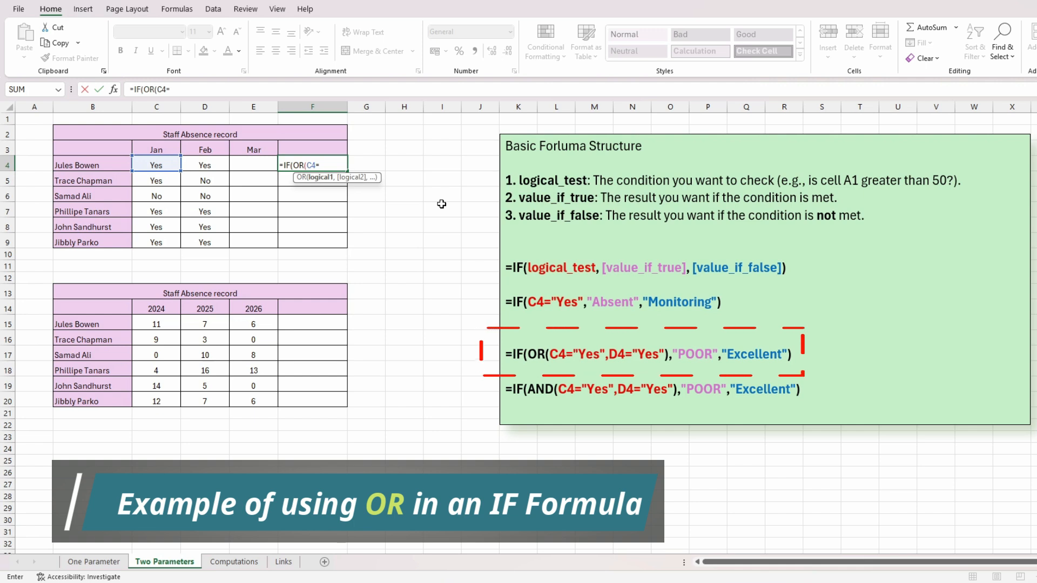
pyautogui.write('"YES')
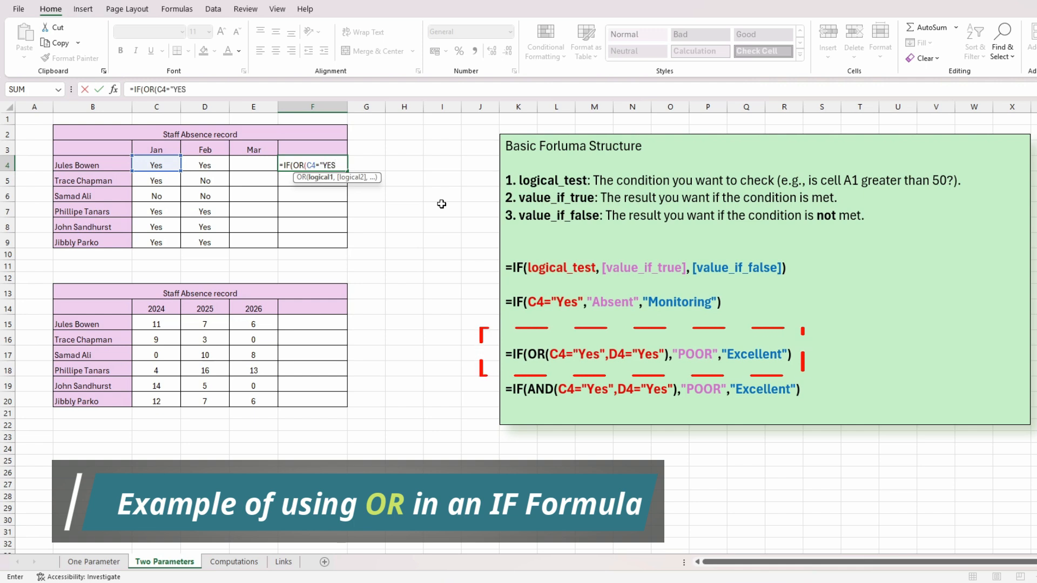
pyautogui.write('",')
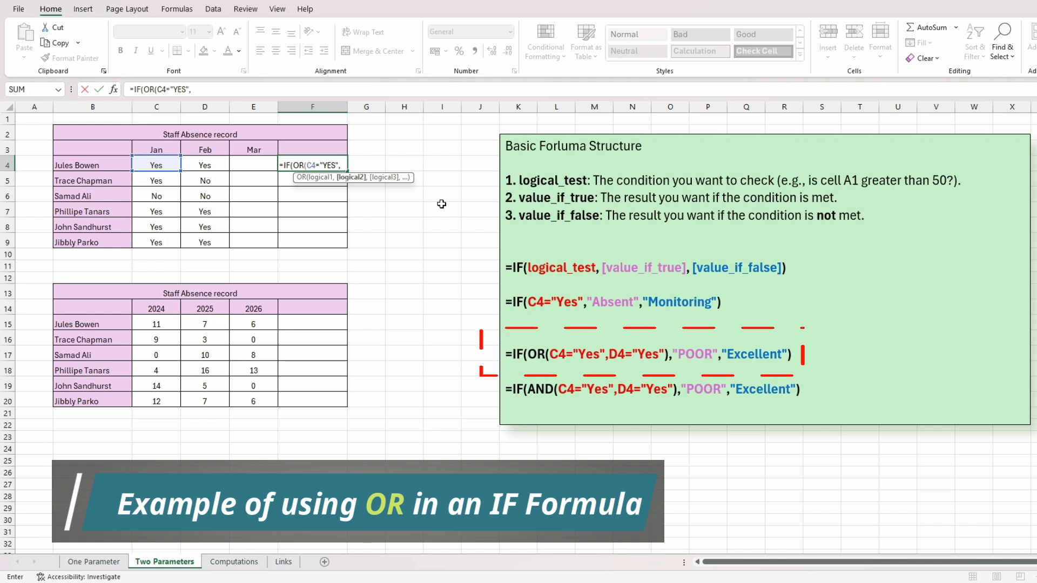
pyautogui.write('D4=')
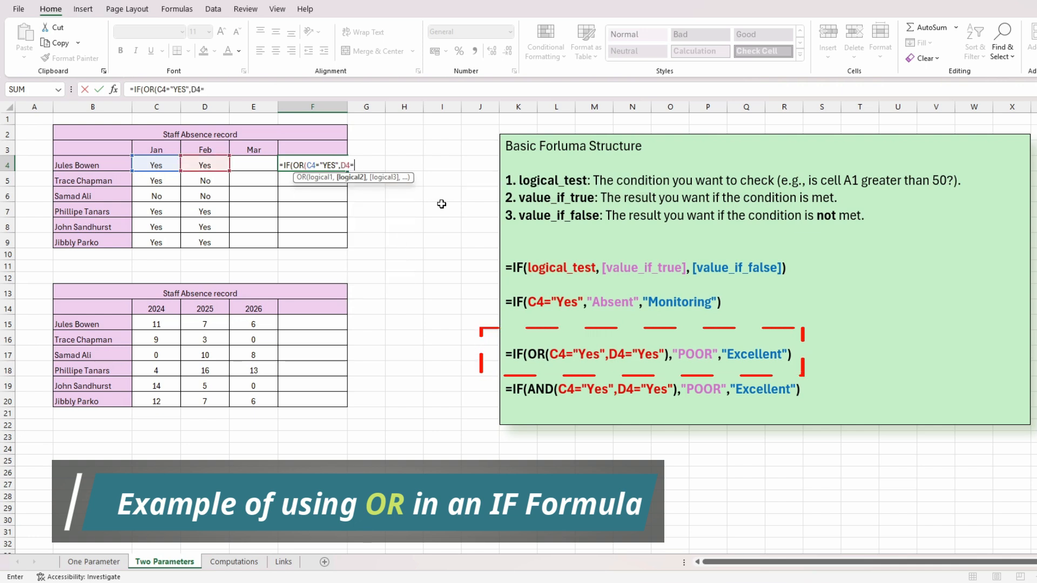
pyautogui.write('Y')
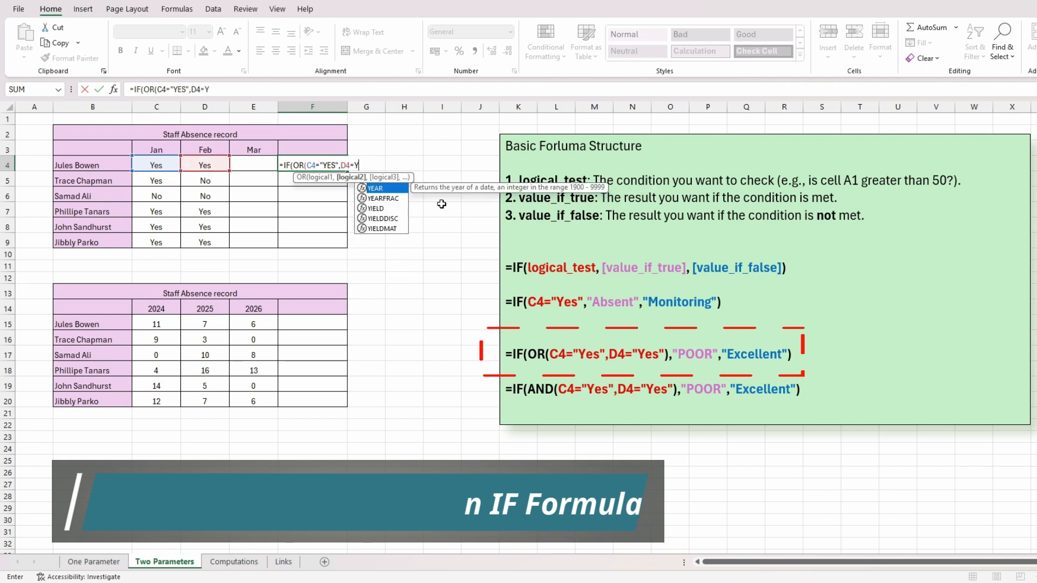
pyautogui.press('BackSpace')
pyautogui.write('"')
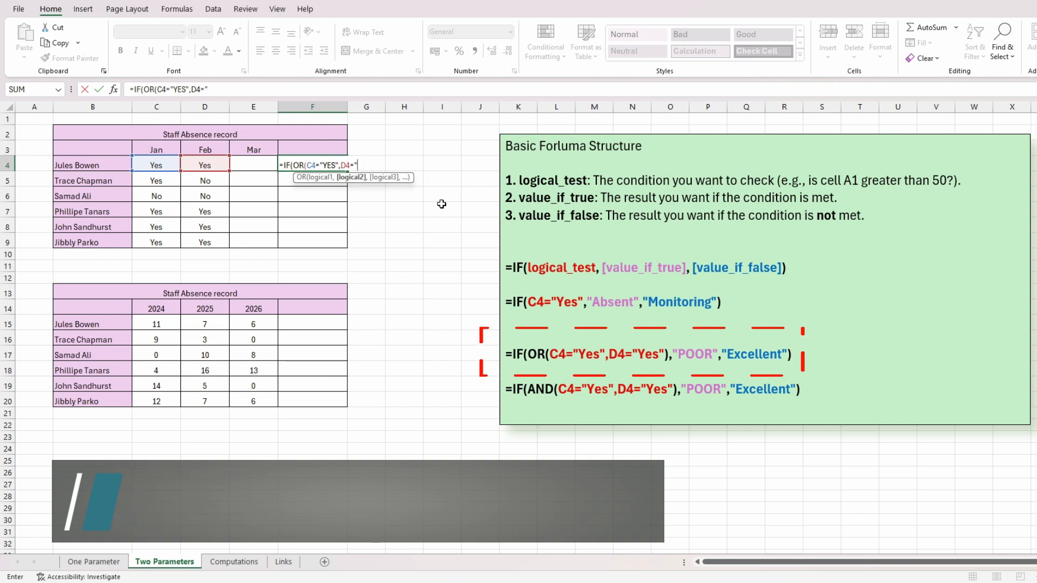
pyautogui.write('YES")')
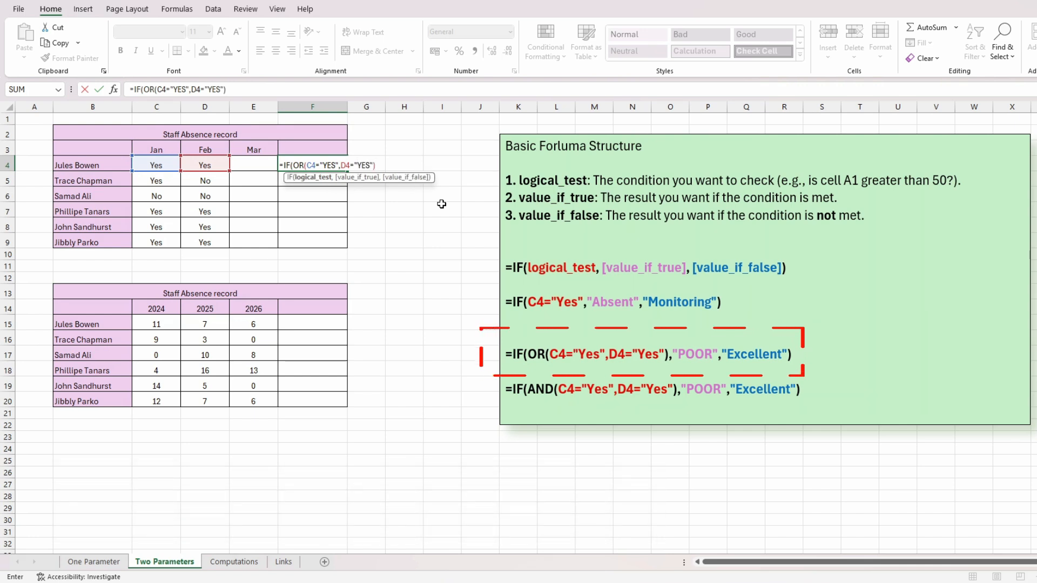
pyautogui.write(',')
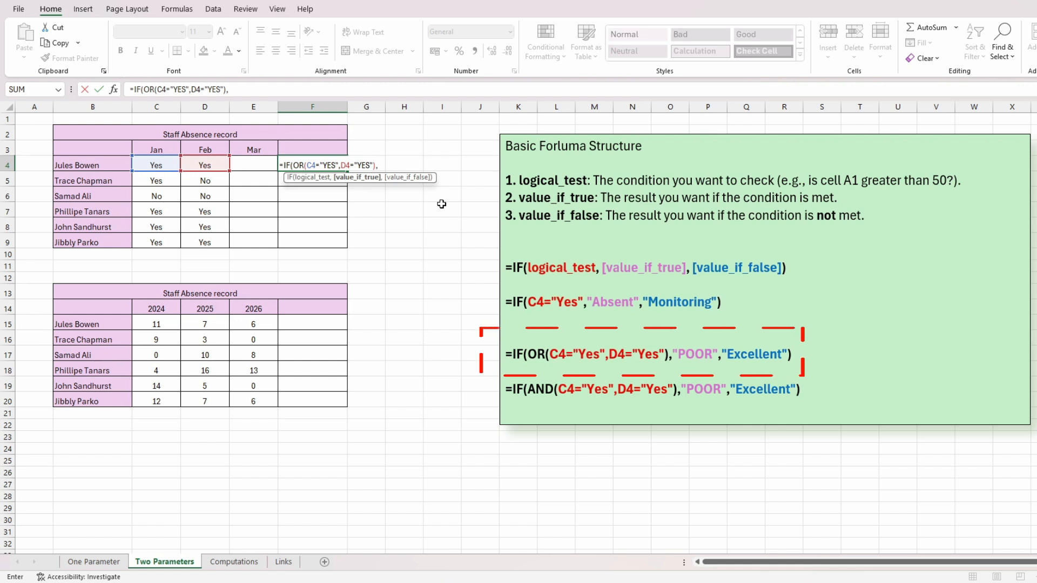
pyautogui.write('"')
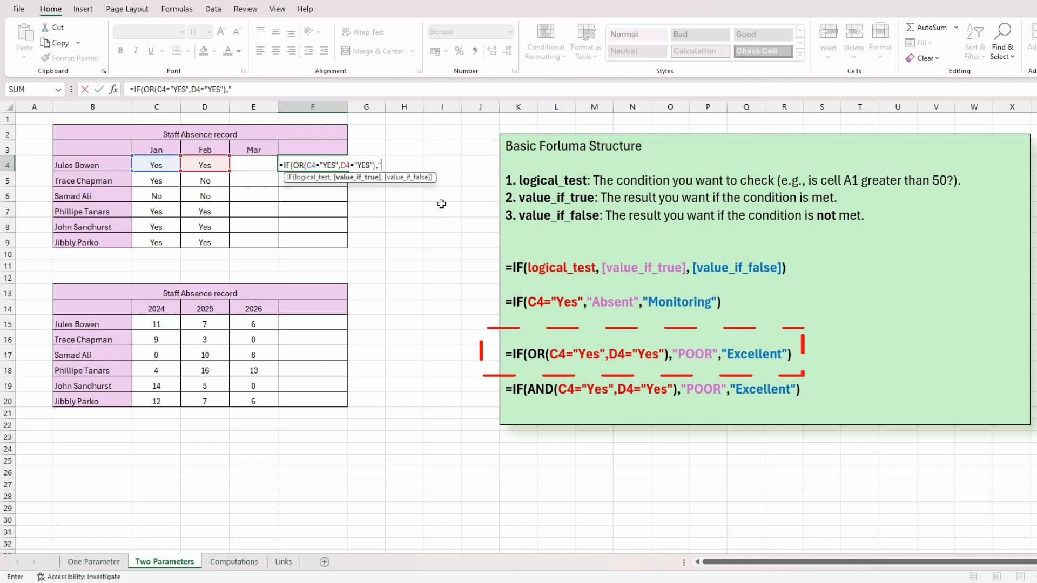
pyautogui.write('POOR')
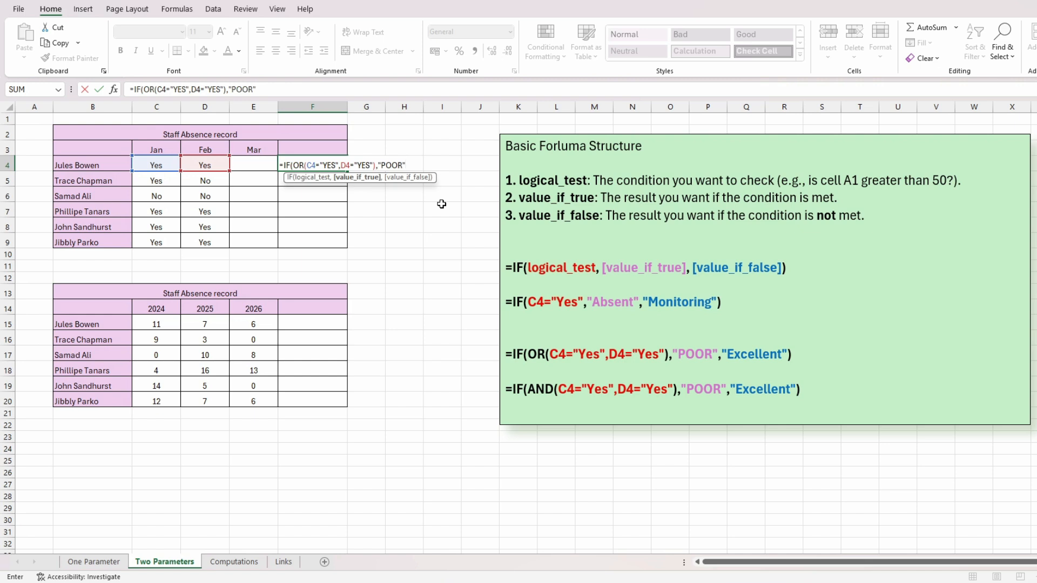
pyautogui.write(',"Excellent"')
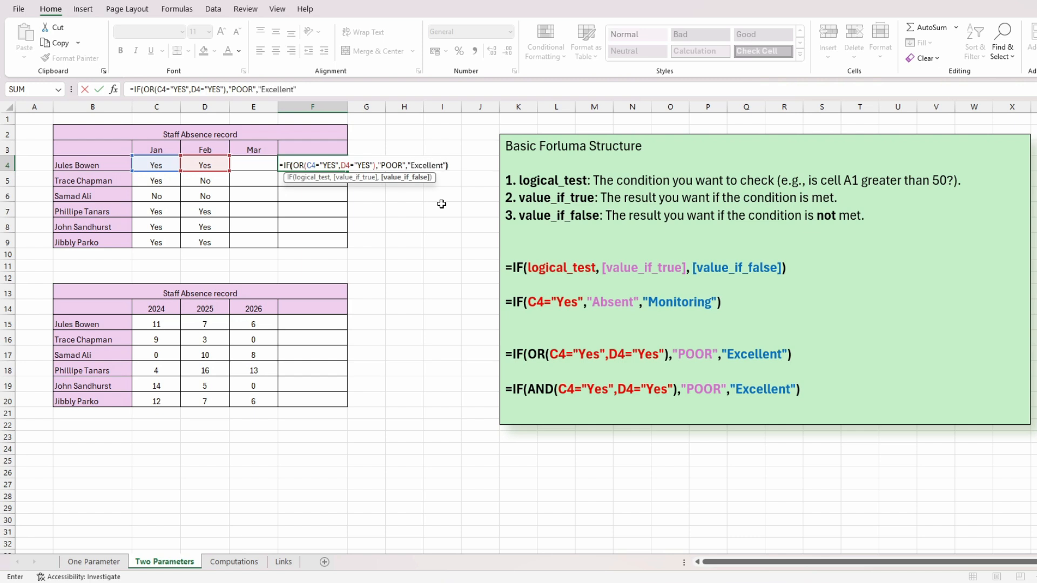
pyautogui.write(')')
pyautogui.press('Return')
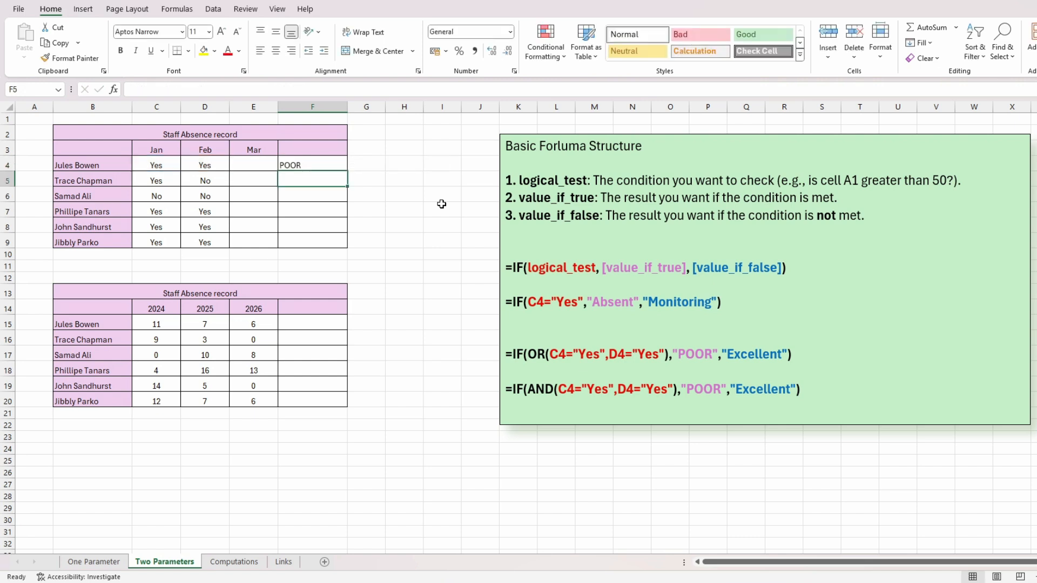
# - Set the Jan and Feb entries in C4 and D4 to No to test the OR formula
pyautogui.press('Up')
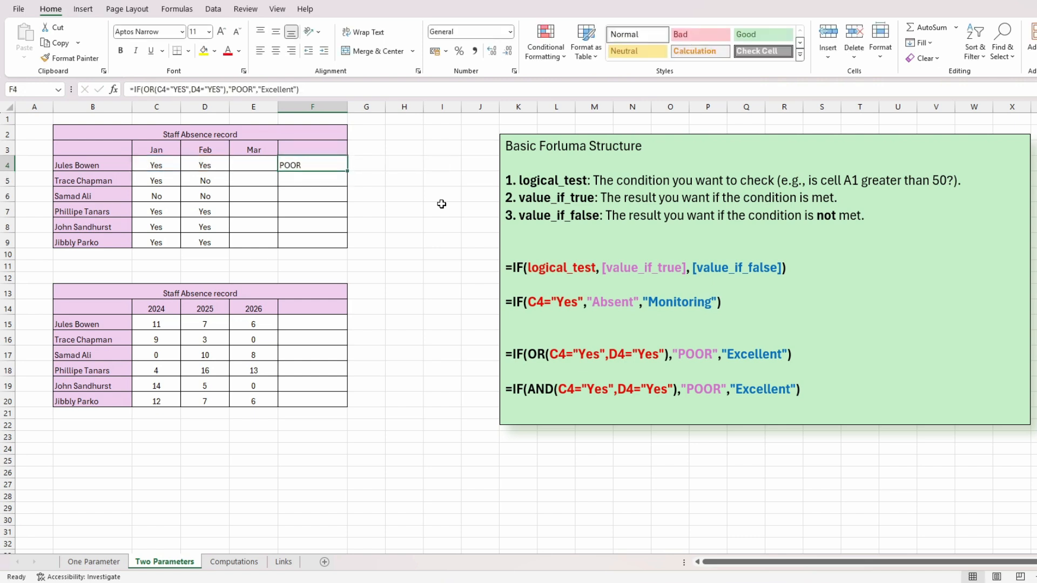
pyautogui.press('Left')
pyautogui.press('Left')
pyautogui.press('Left')
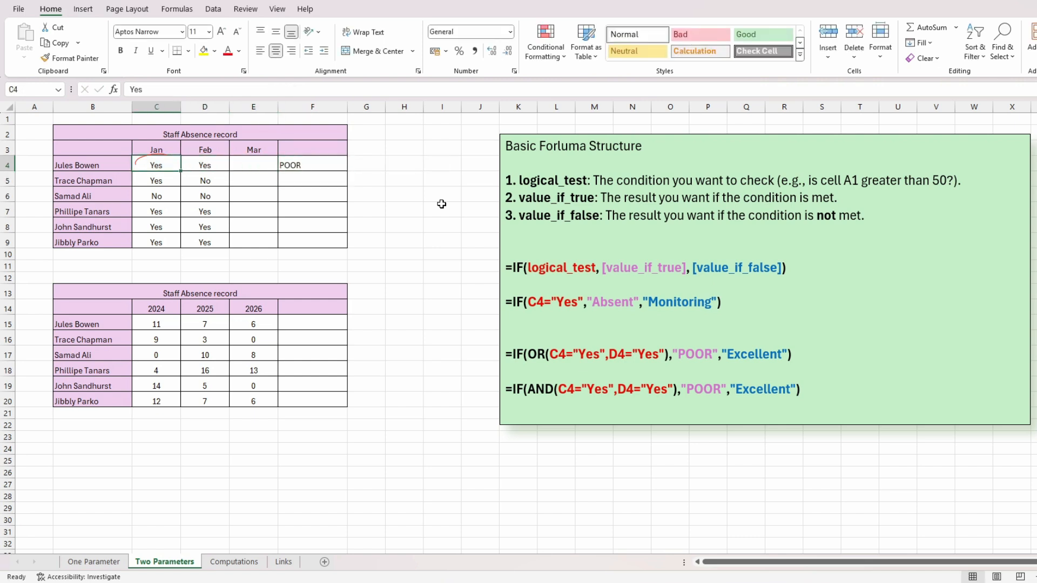
pyautogui.write('No')
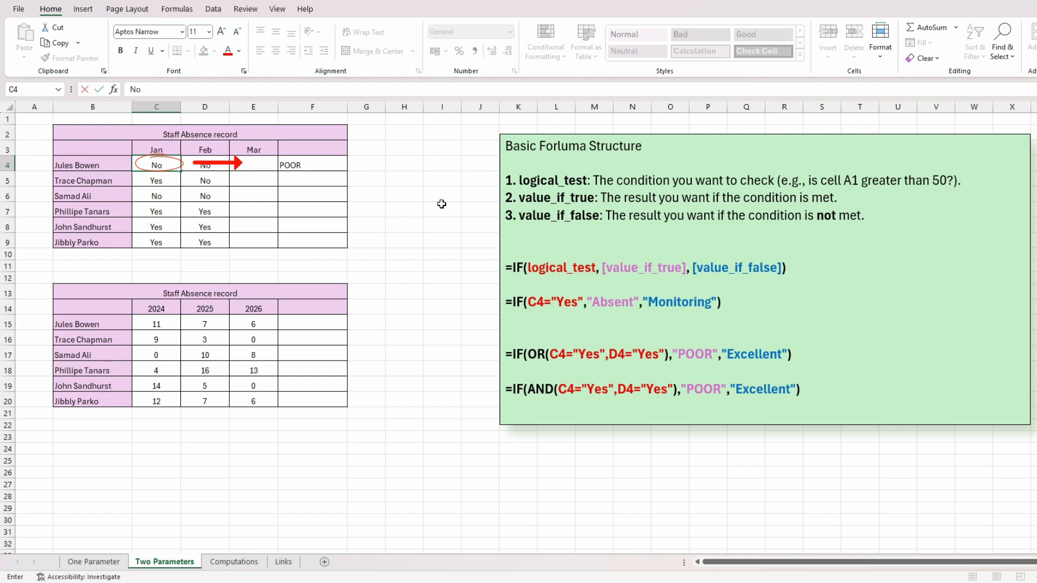
pyautogui.press('Right')
pyautogui.press('Right')
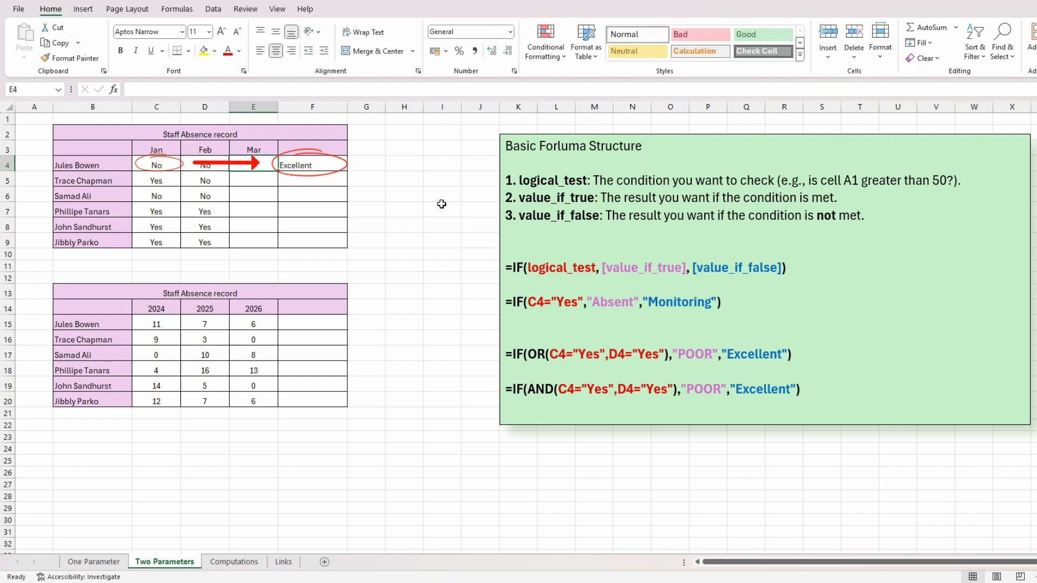
# - Copy the IF formula with OR from F4 into F5:F9 for the remaining staff rows of the monthly table
pyautogui.press('Right')
pyautogui.hotkey('ctrl', 'c')
pyautogui.press('Down')
pyautogui.hotkey('shift', 'Down')
pyautogui.hotkey('shift', 'Down')
pyautogui.hotkey('shift', 'Down')
pyautogui.hotkey('shift', 'Down')
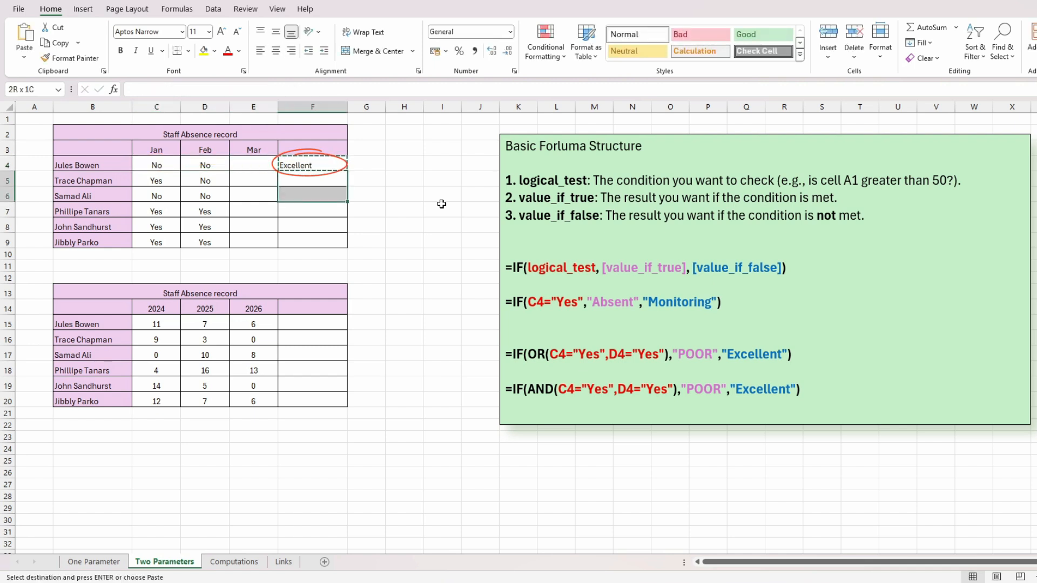
pyautogui.hotkey('ctrl', 'v')
# - Review the copied OR formulas in column F against the Jan and Feb entries of the monthly table
pyautogui.press('Down')
pyautogui.press('Down')
pyautogui.press('Down')
pyautogui.press('Down')
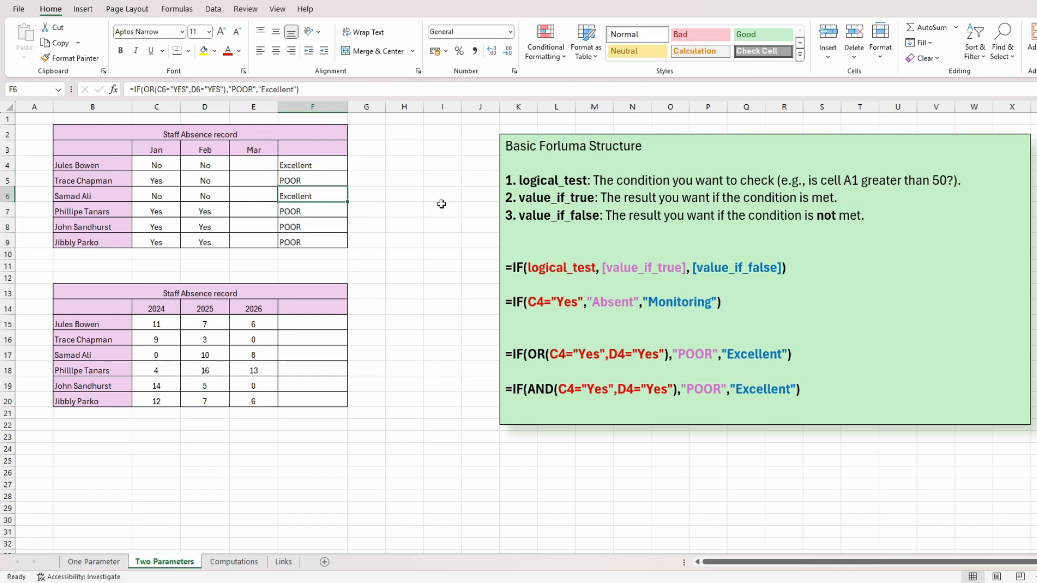
pyautogui.press('Up')
pyautogui.press('Up')
pyautogui.press('Up')
pyautogui.press('Up')
pyautogui.press('Up')
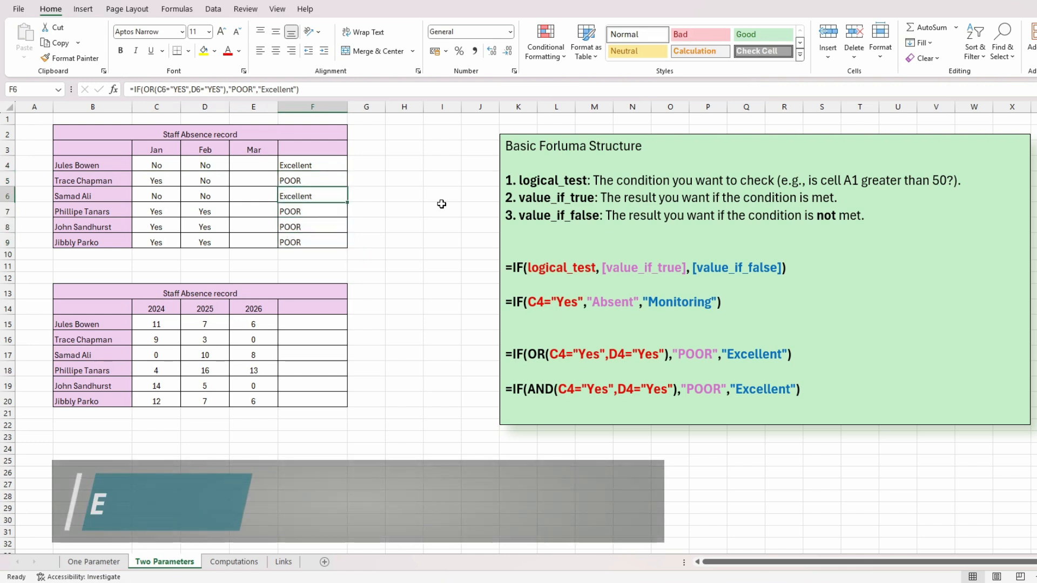
pyautogui.press('Down')
pyautogui.press('Down')
pyautogui.press('Down')
pyautogui.press('Down')
pyautogui.press('Down')
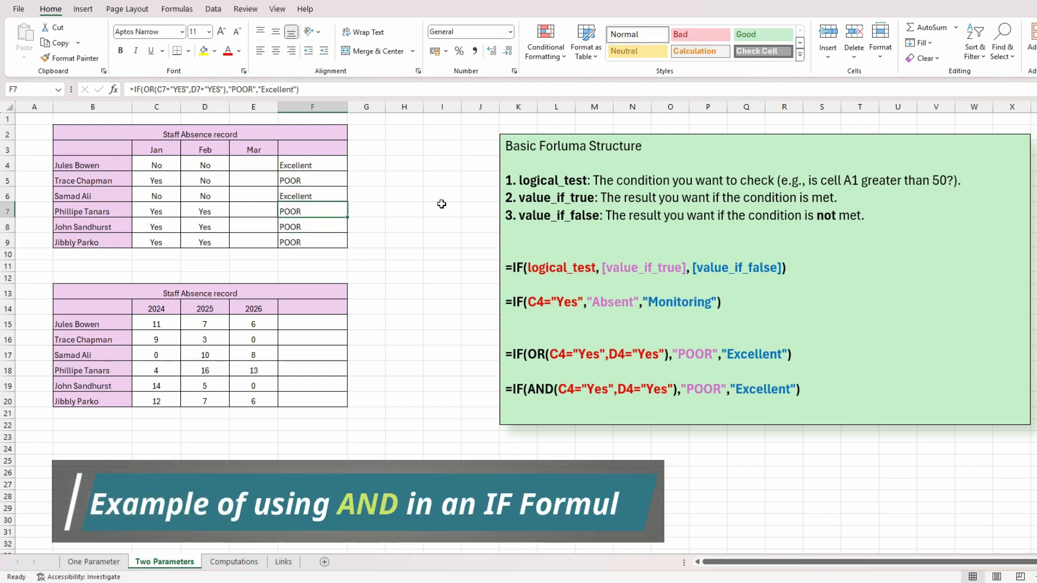
# - Examine the 2024, 2025 and 2026 columns of the yearly absence table as conditions for cell F15
pyautogui.press('Down')
pyautogui.press('Down')
pyautogui.press('Down')
pyautogui.press('Down')
pyautogui.press('Down')
pyautogui.press('Down')
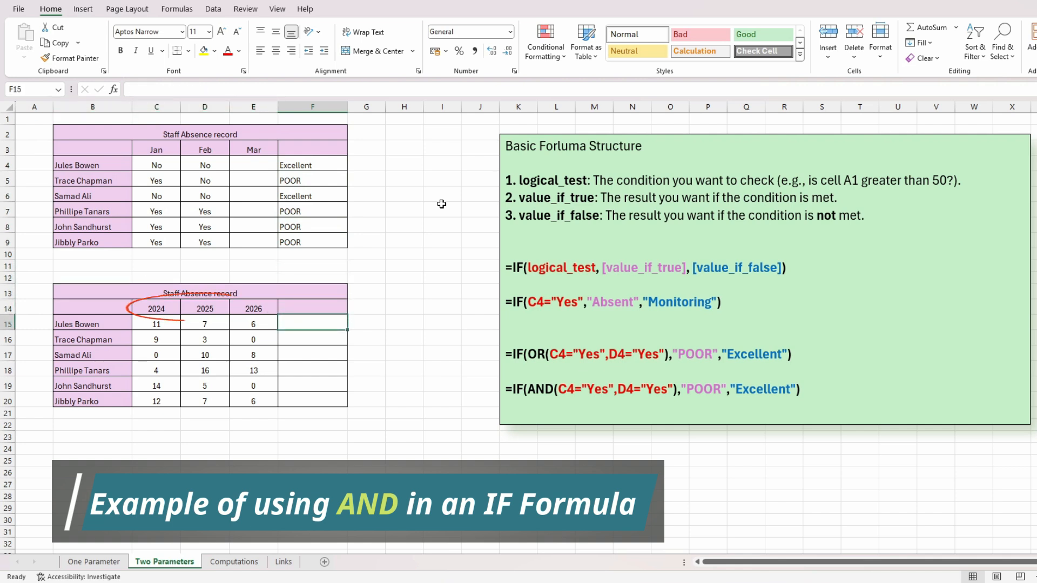
pyautogui.press('Left')
pyautogui.press('Left')
pyautogui.press('Left')
pyautogui.press('Up')
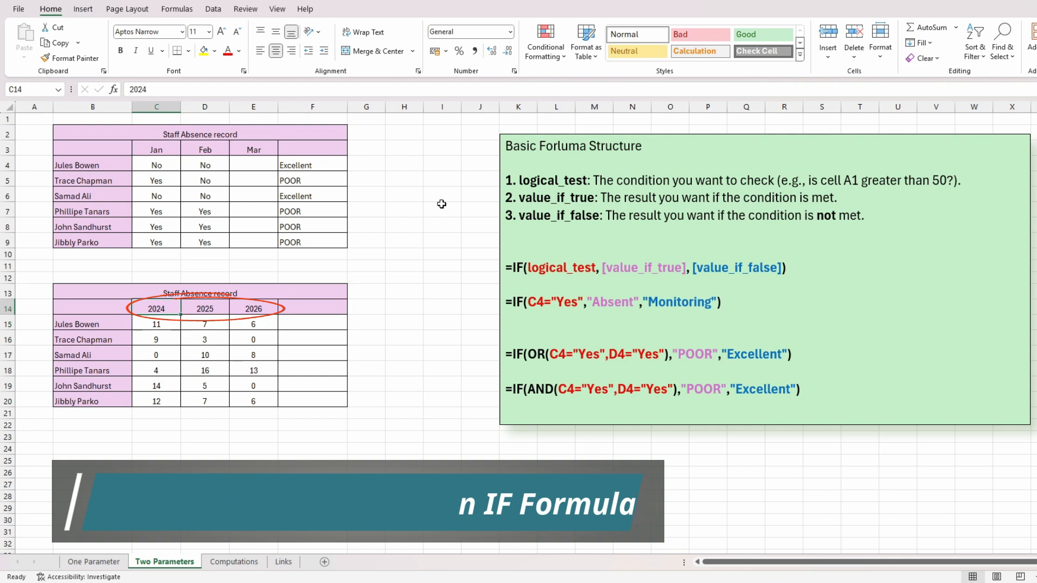
pyautogui.press('Right')
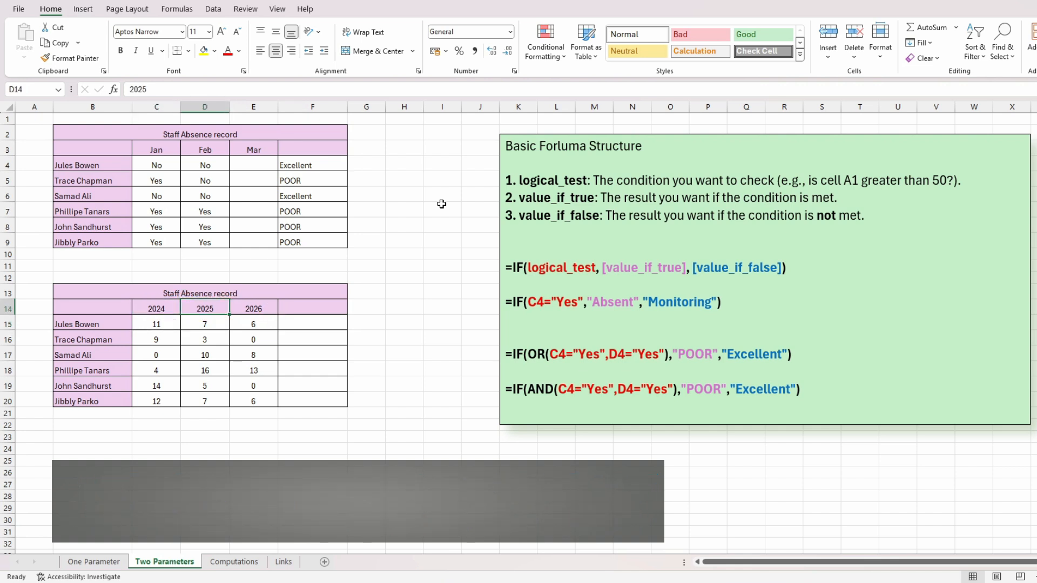
pyautogui.press('Right')
pyautogui.press('Down')
pyautogui.press('Right')
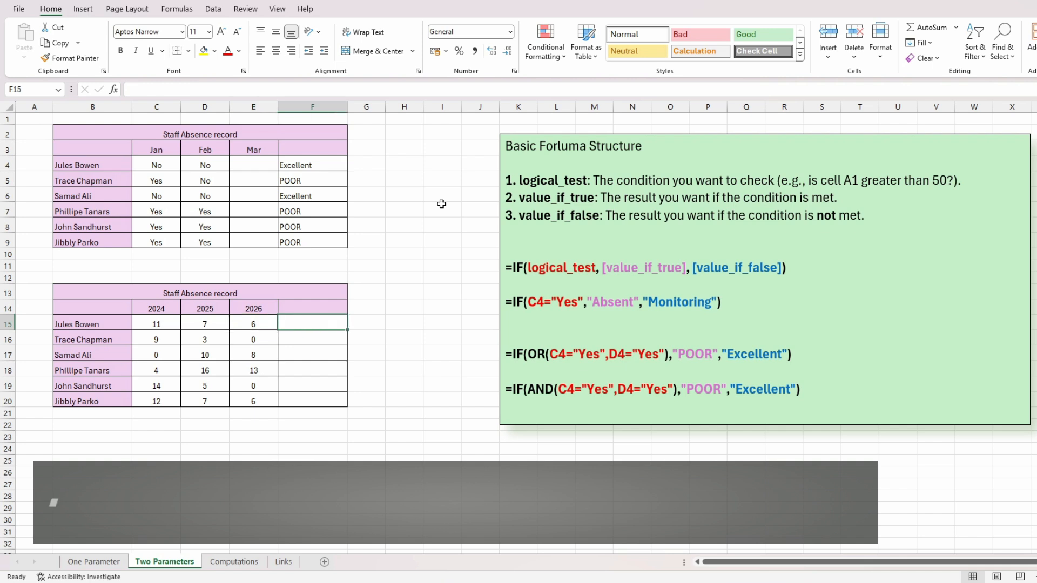
# - Begin an IF formula in F15 with the logical test AND(C15>=5,D15>=5,E15>=4)
pyautogui.write('=')
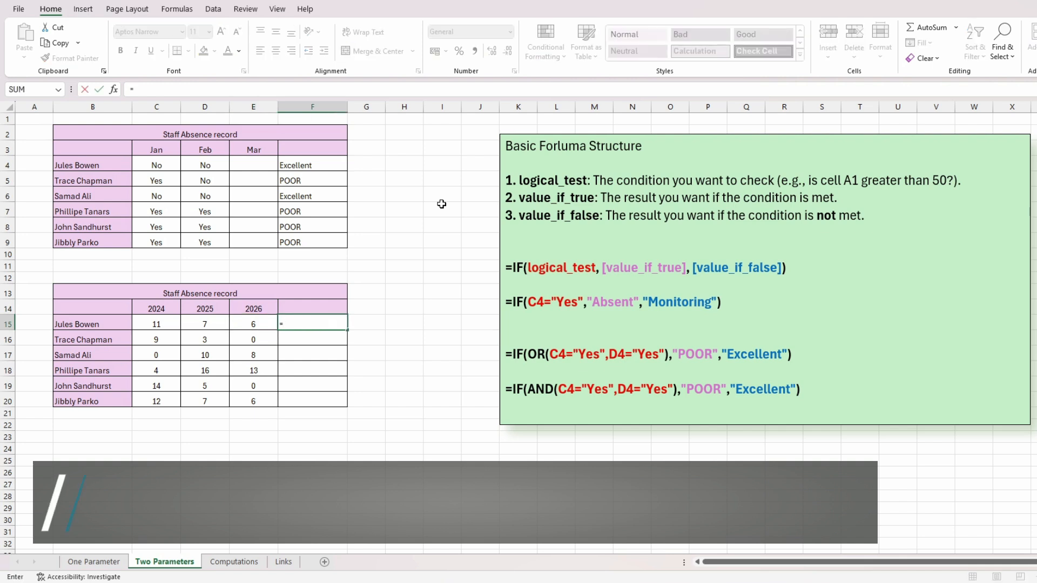
pyautogui.write('IF')
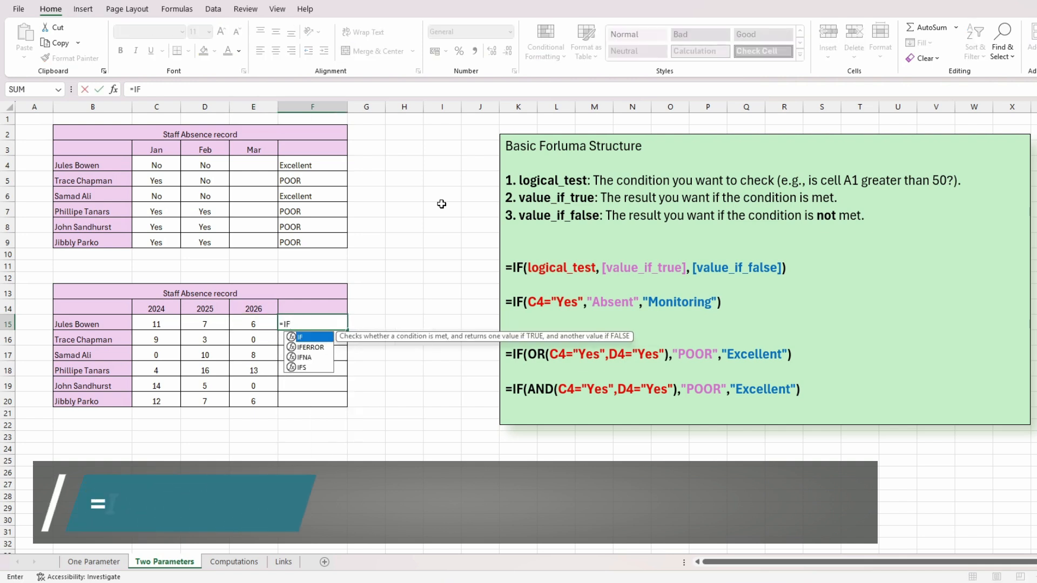
pyautogui.write('(A')
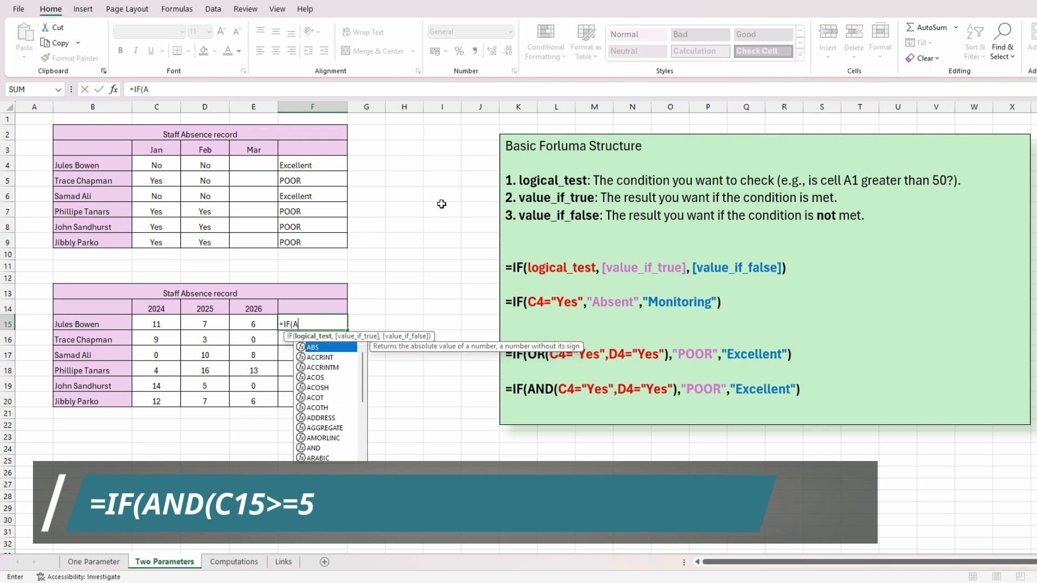
pyautogui.write('ND(')
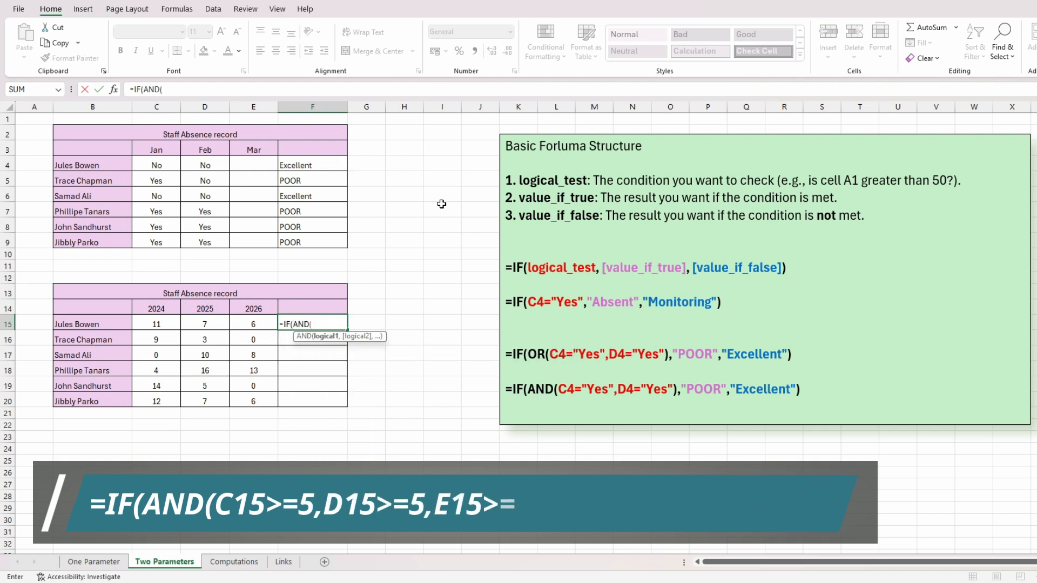
pyautogui.write('C15')
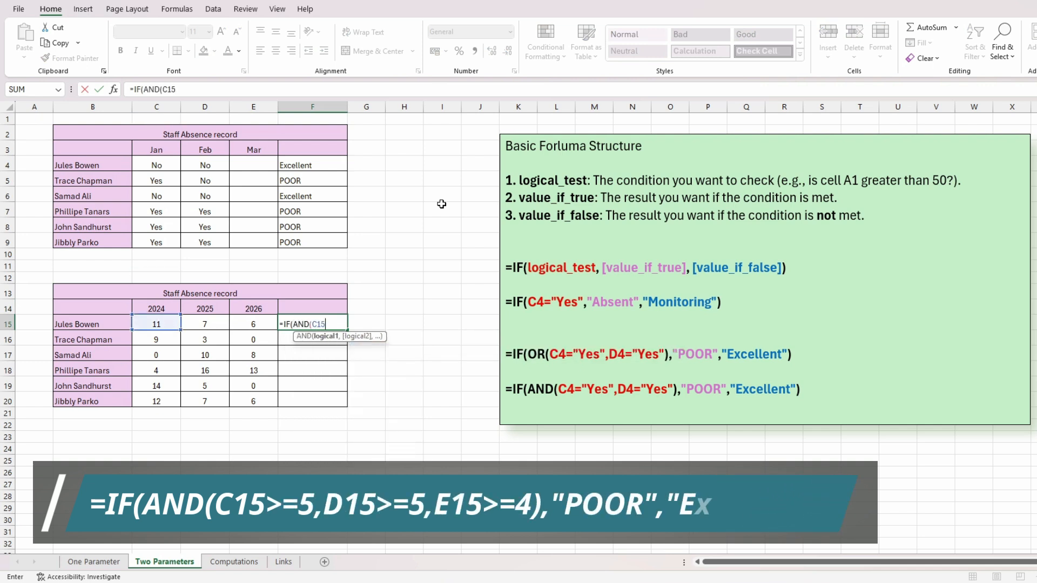
pyautogui.write('>')
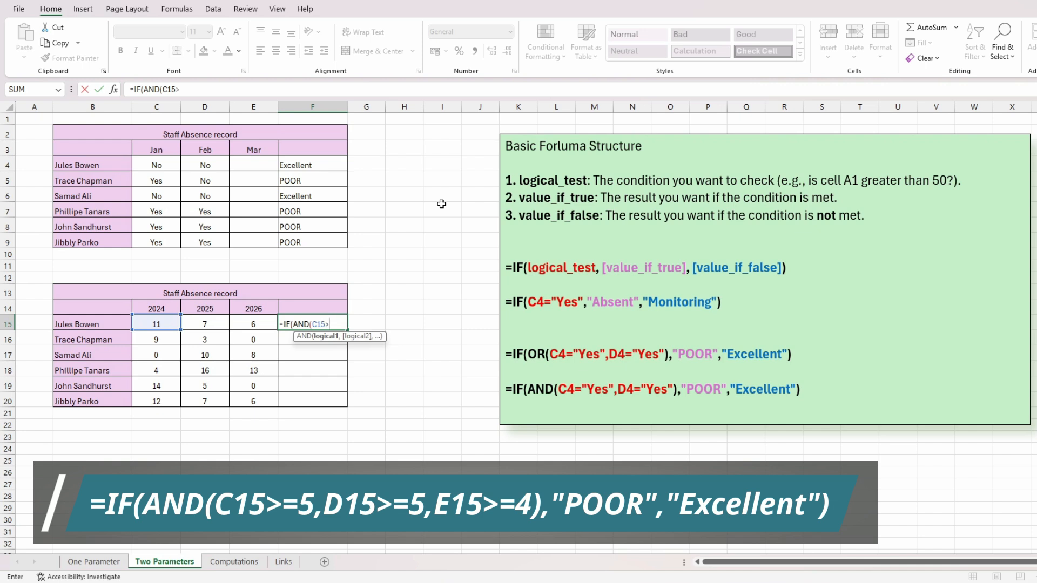
pyautogui.write('=5,')
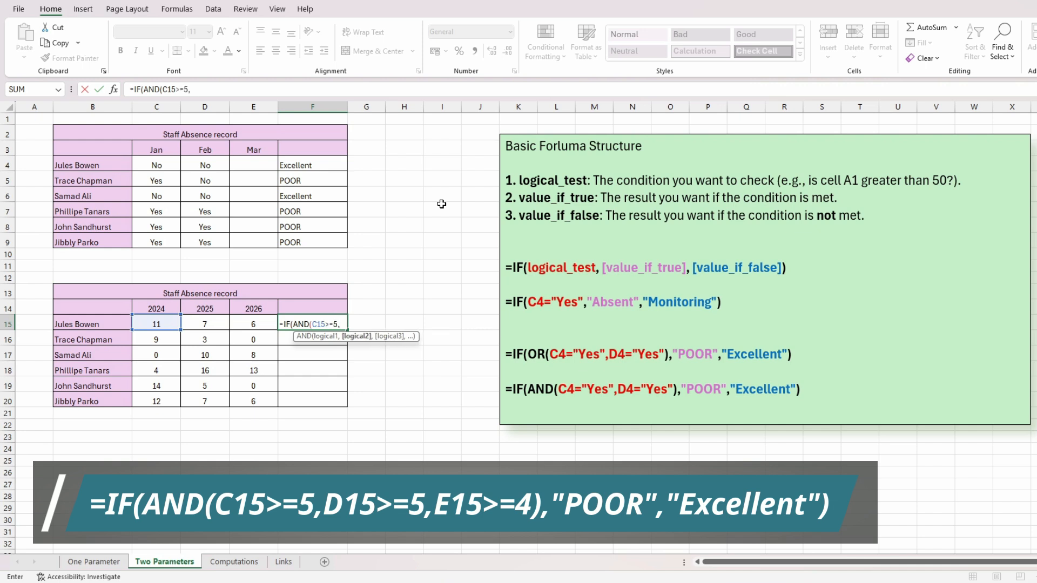
pyautogui.write('D15')
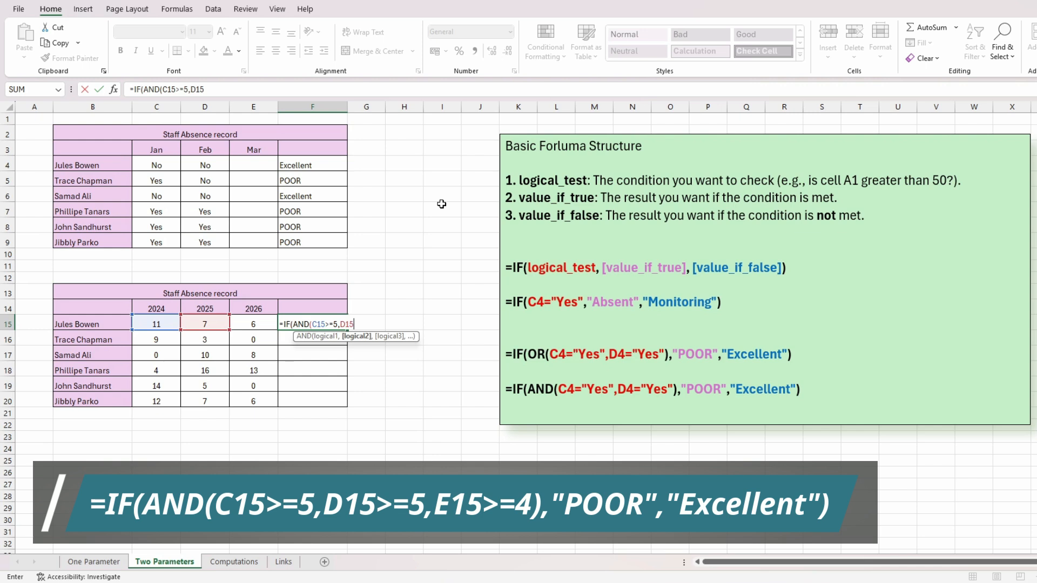
pyautogui.write('>=5,E15')
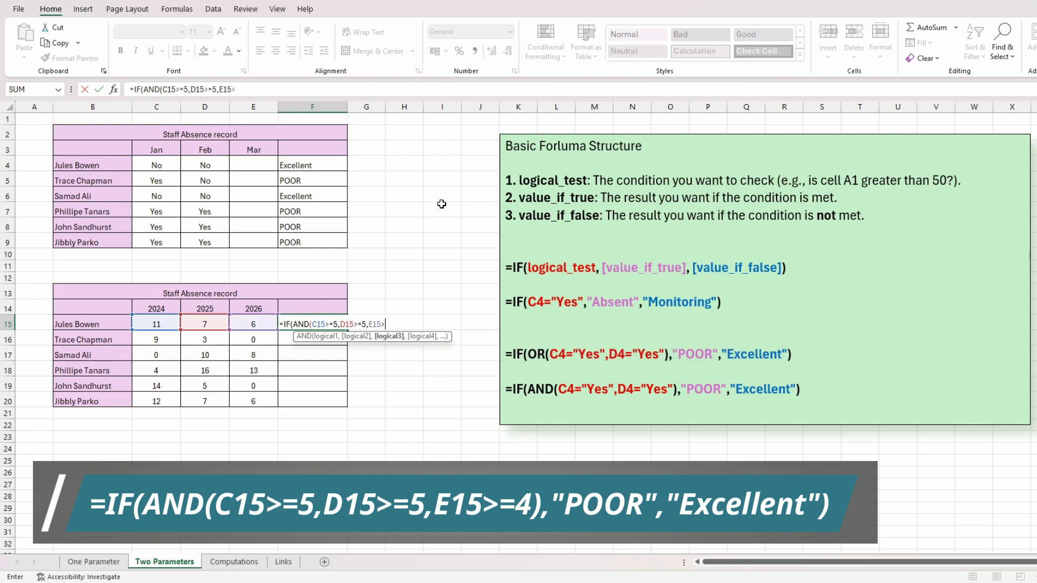
pyautogui.write('>=5')
pyautogui.press('BackSpace')
pyautogui.write('4)')
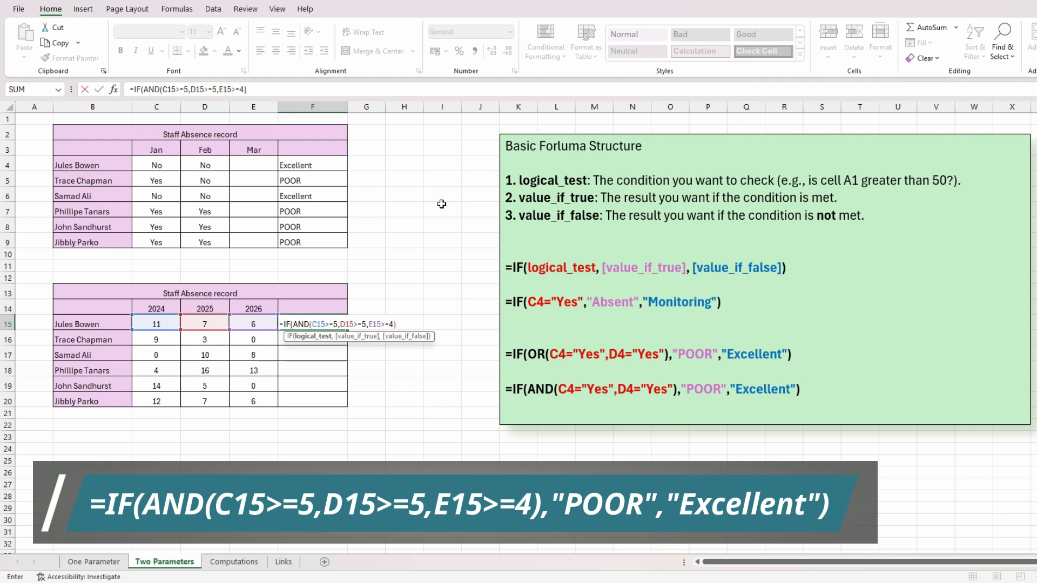
# - Complete the F15 formula with "POOR" as the true result and "Excellent" as the false result, accepting the suggested quotation-mark correction
pyautogui.write(',')
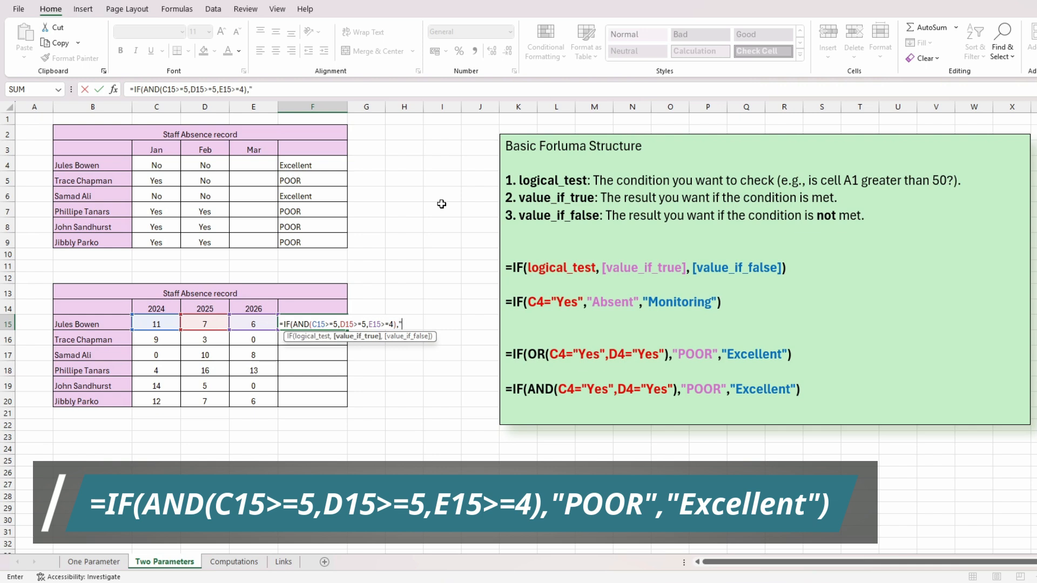
pyautogui.write('"POOR",')
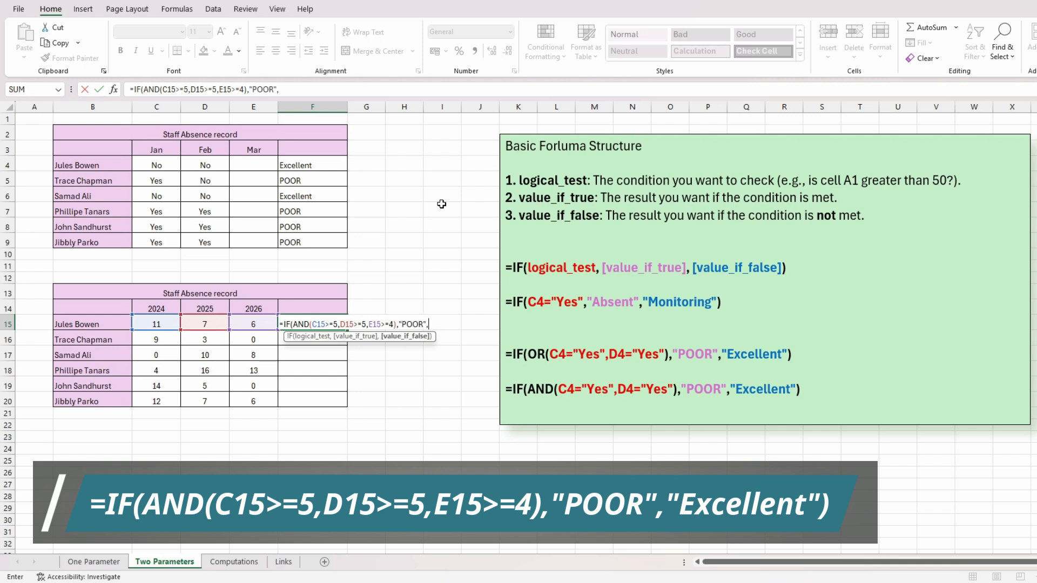
pyautogui.write('Exc')
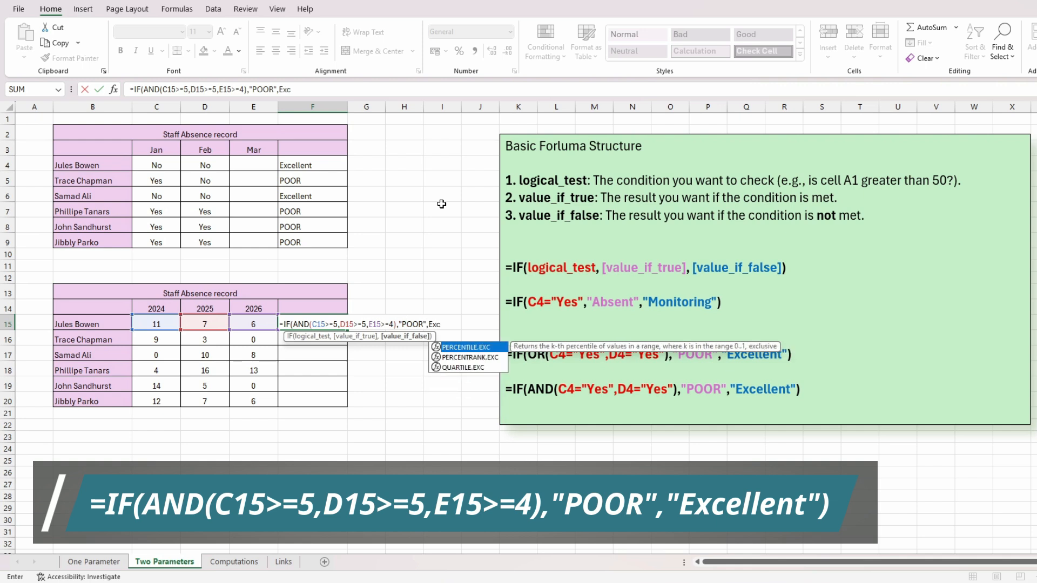
pyautogui.write('ellent"')
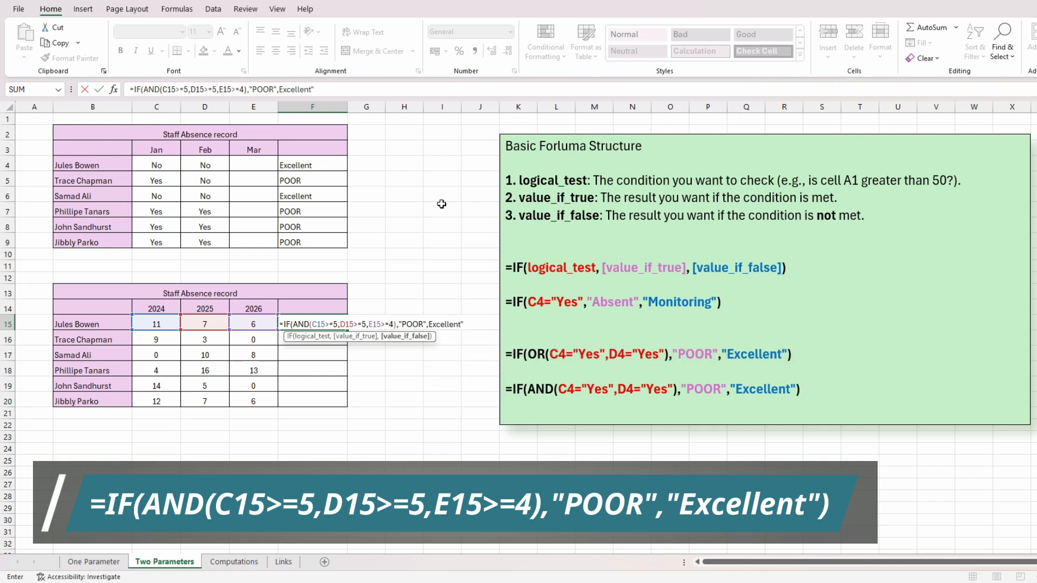
pyautogui.write(')')
pyautogui.press('Return')
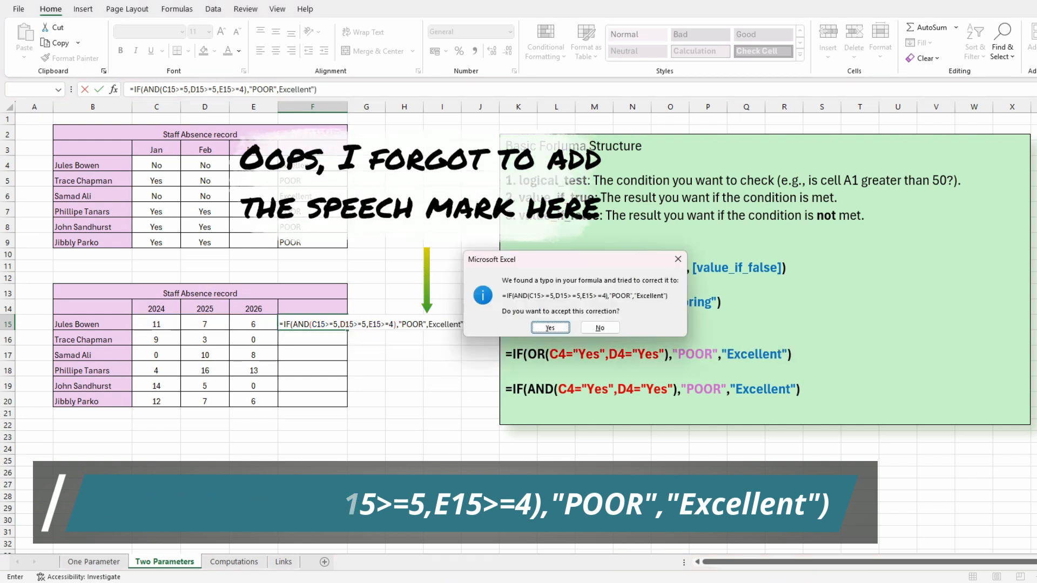
pyautogui.click(549, 328)
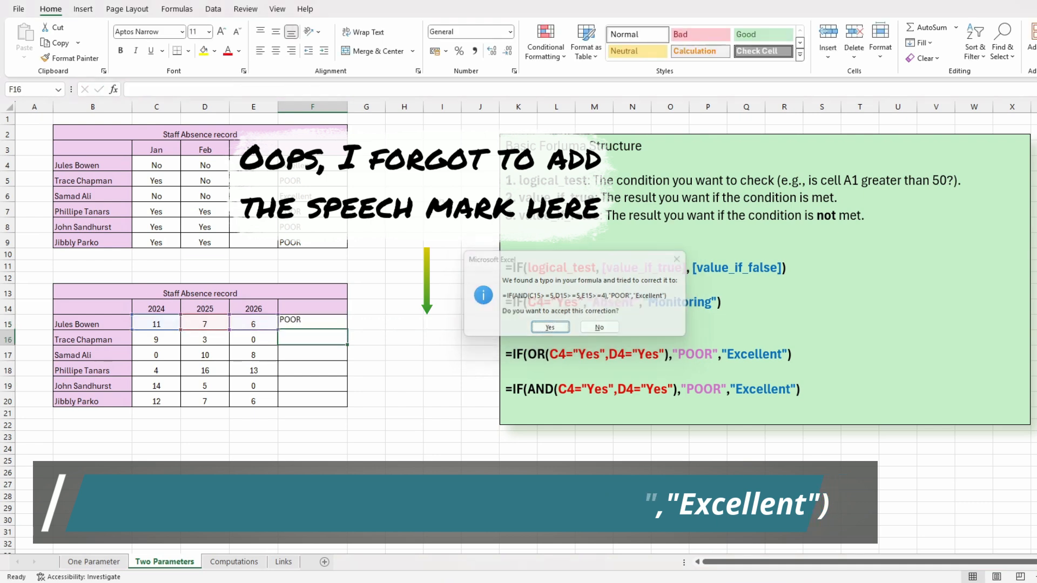
# - Copy the IF formula with AND from F15 into F16:F20 for the remaining staff rows of the yearly table
pyautogui.press('Up')
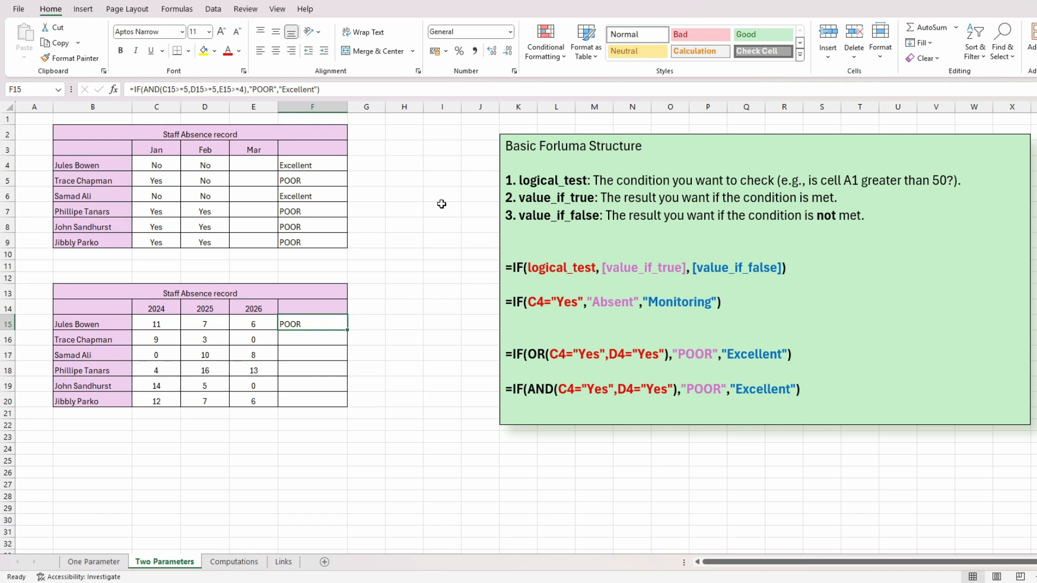
pyautogui.hotkey('ctrl', 'c')
pyautogui.press('Down')
pyautogui.hotkey('shift', 'Down')
pyautogui.hotkey('shift', 'Down')
pyautogui.hotkey('shift', 'Down')
pyautogui.hotkey('shift', 'Down')
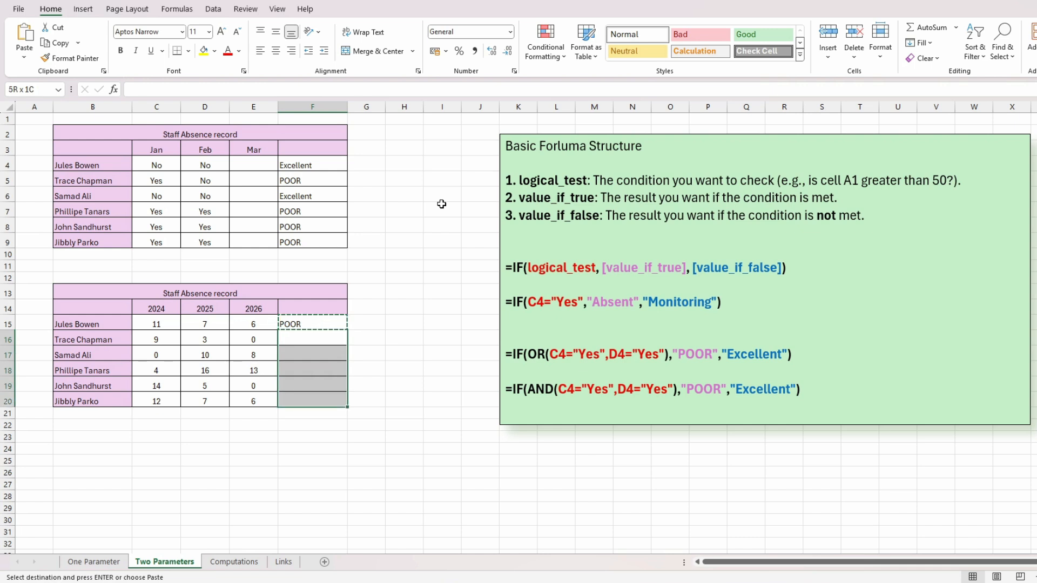
pyautogui.press('Return')
# - Review the copied AND formulas in column F against the 2024, 2025 and 2026 absence values, including row 20
pyautogui.press('Down')
pyautogui.press('Down')
pyautogui.press('Down')
pyautogui.press('Down')
pyautogui.press('Down')
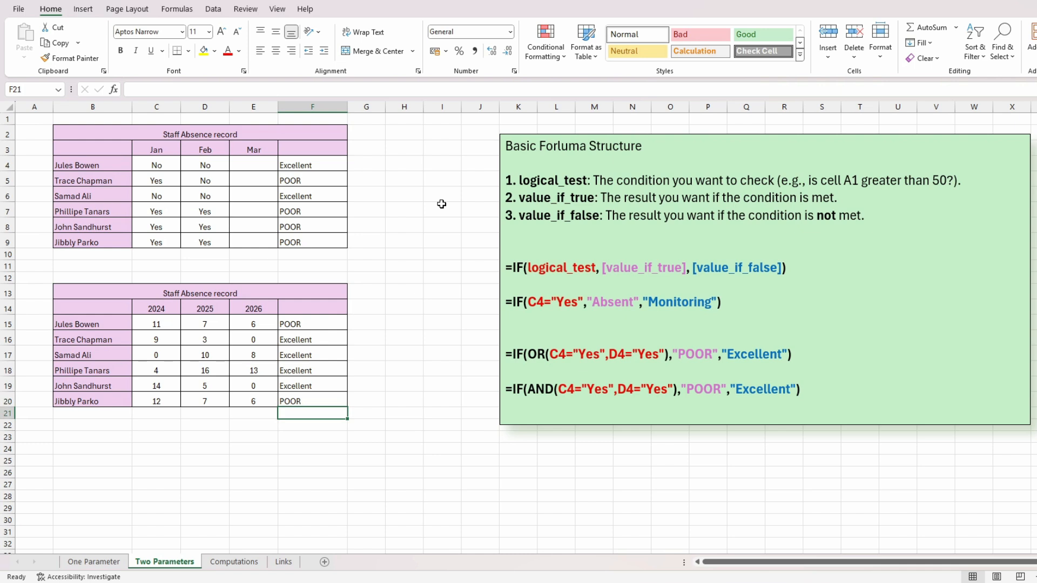
pyautogui.press('Up')
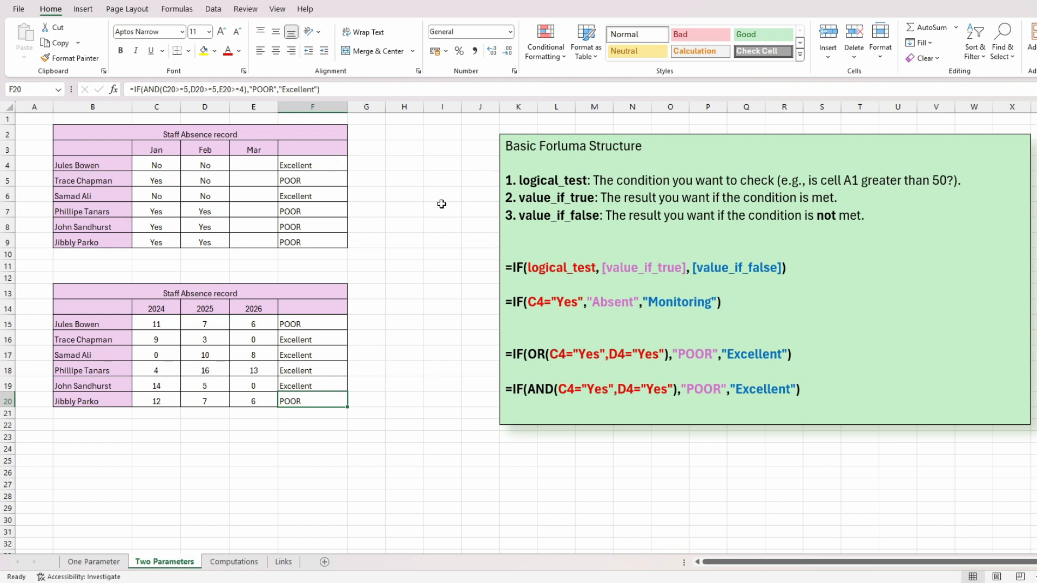
pyautogui.press('Left')
pyautogui.press('Left')
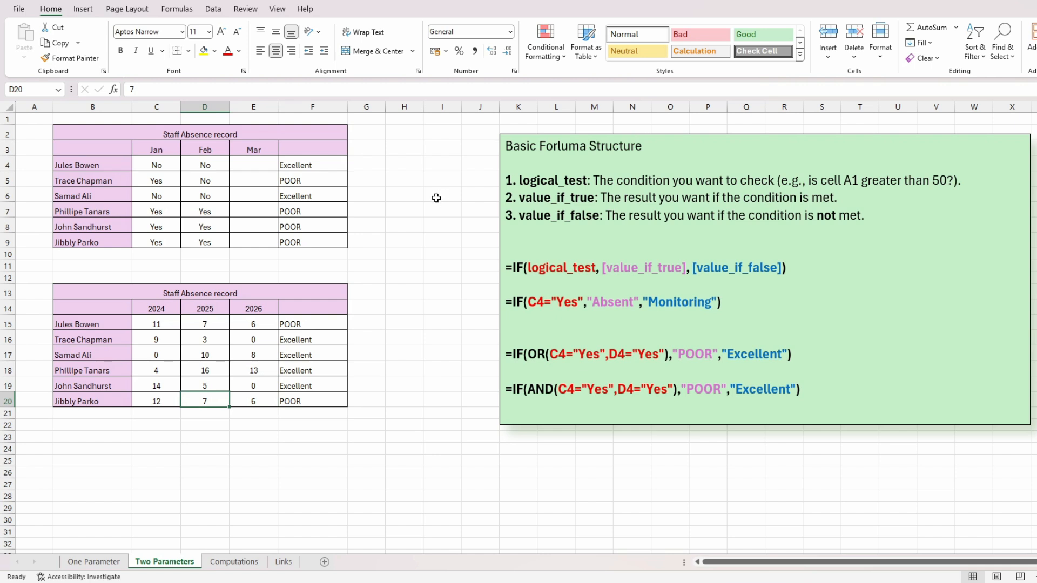
pyautogui.click(89, 423)
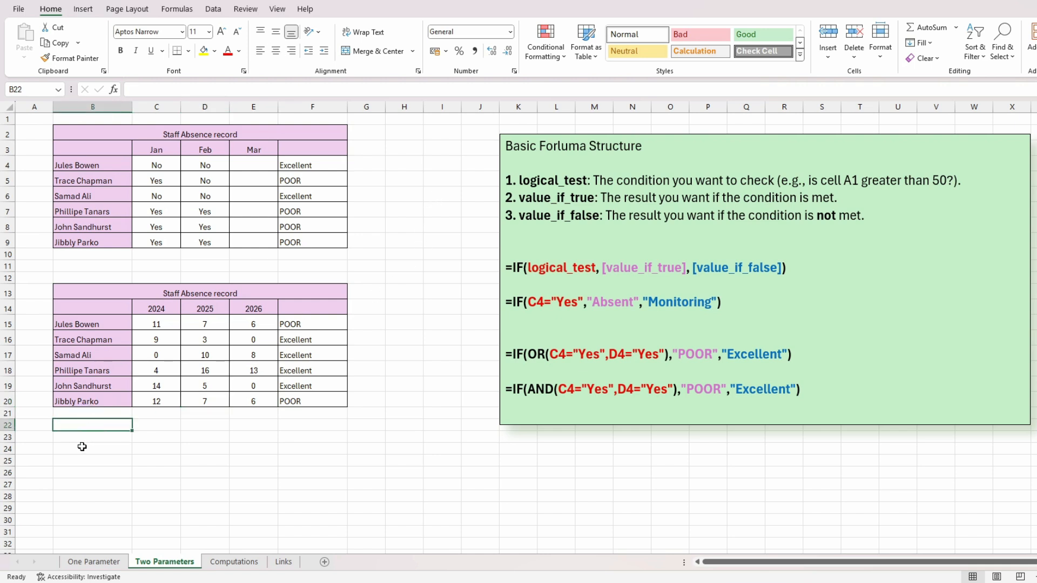